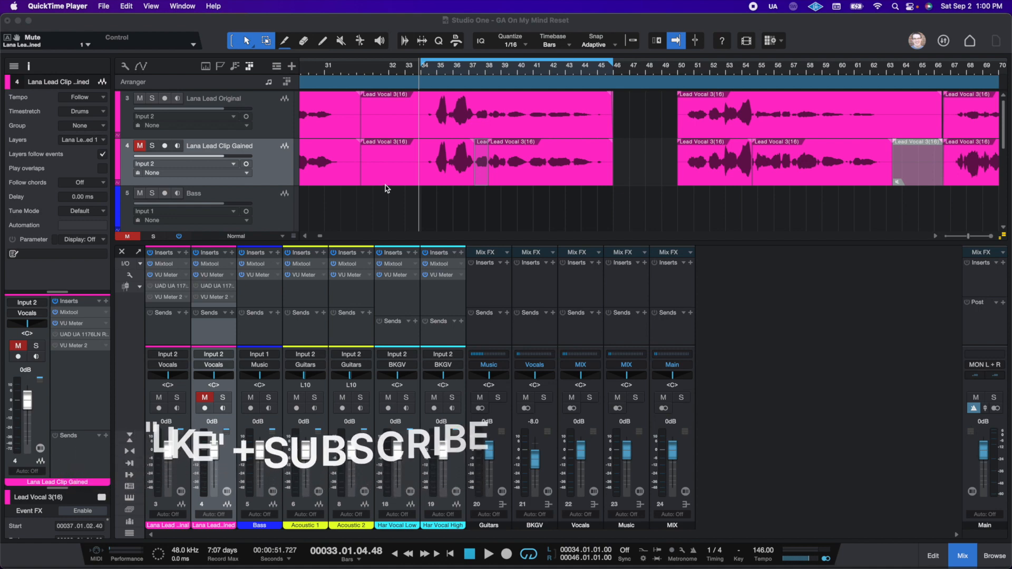
Look through the song's tracks and select the Lead Vocal clip ending at bar 46 on the original lead vocal track.
scroll(422, 179, down, 3)
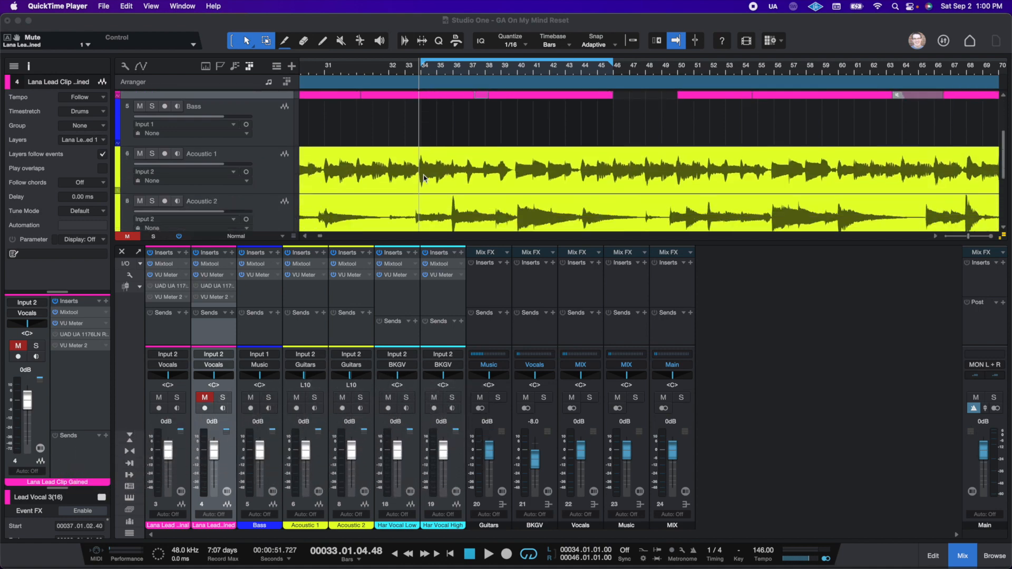
scroll(425, 179, down, 4)
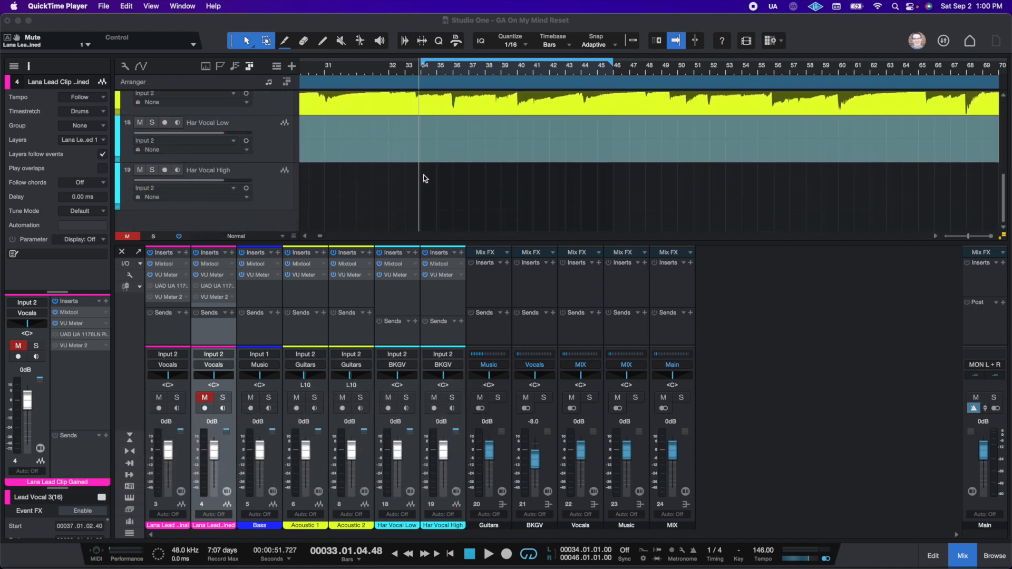
scroll(424, 181, up, 7)
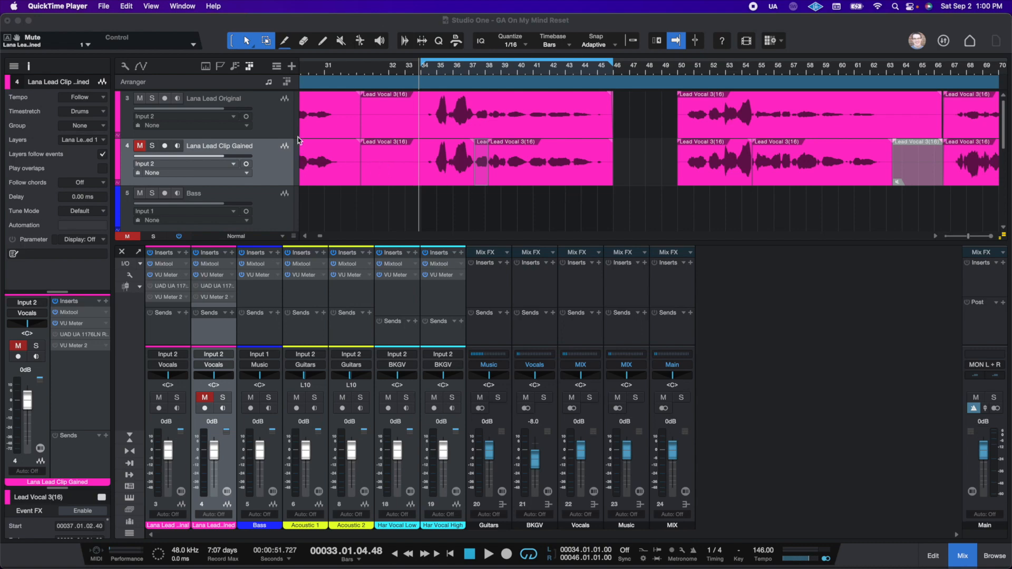
click(287, 118)
click(413, 123)
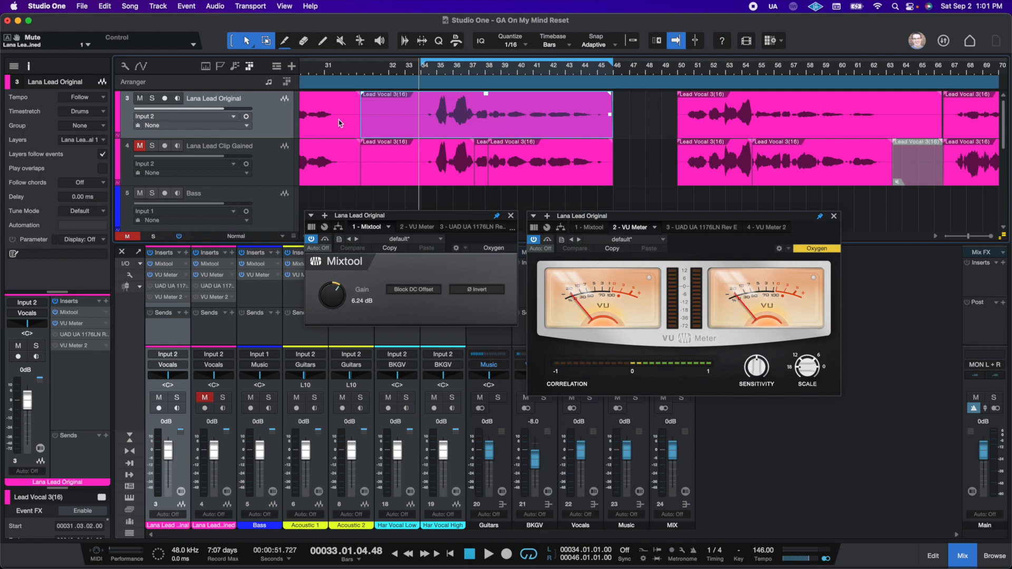
Browse the PreSonus effects available as inserts and locate Mixtool.
drag(477, 69, 476, 50)
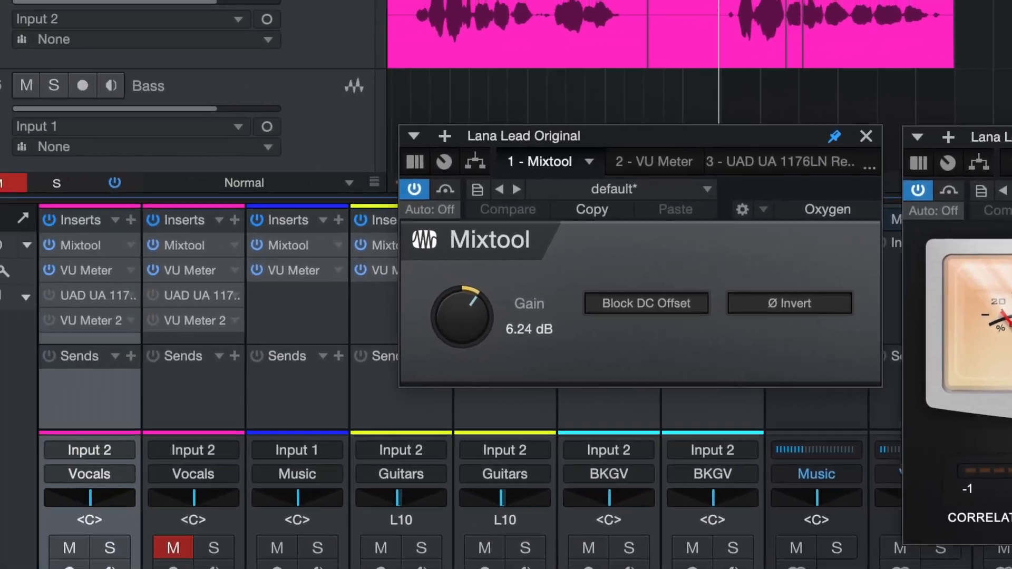
click(135, 331)
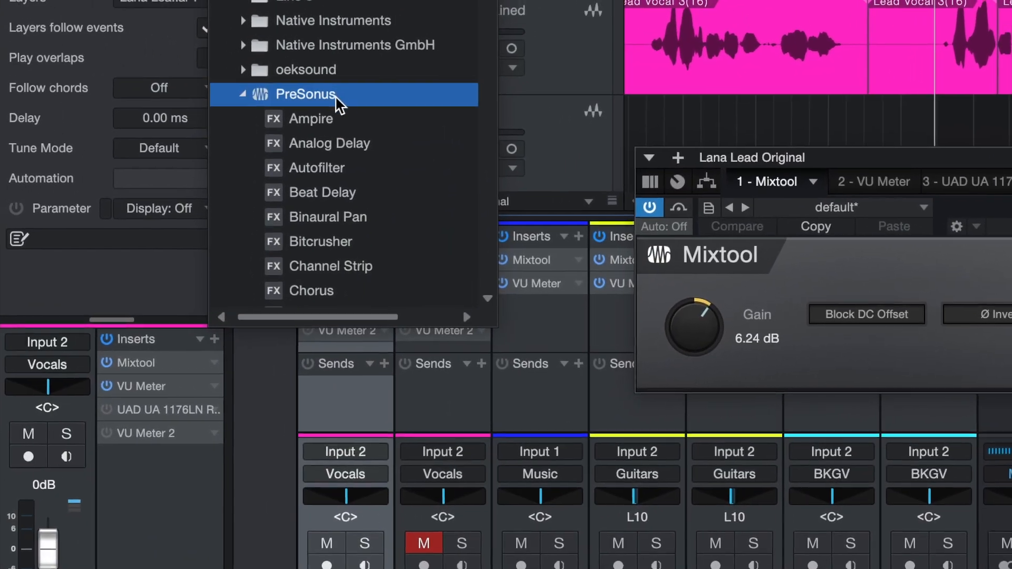
scroll(270, 128, down, 3)
scroll(303, 155, down, 3)
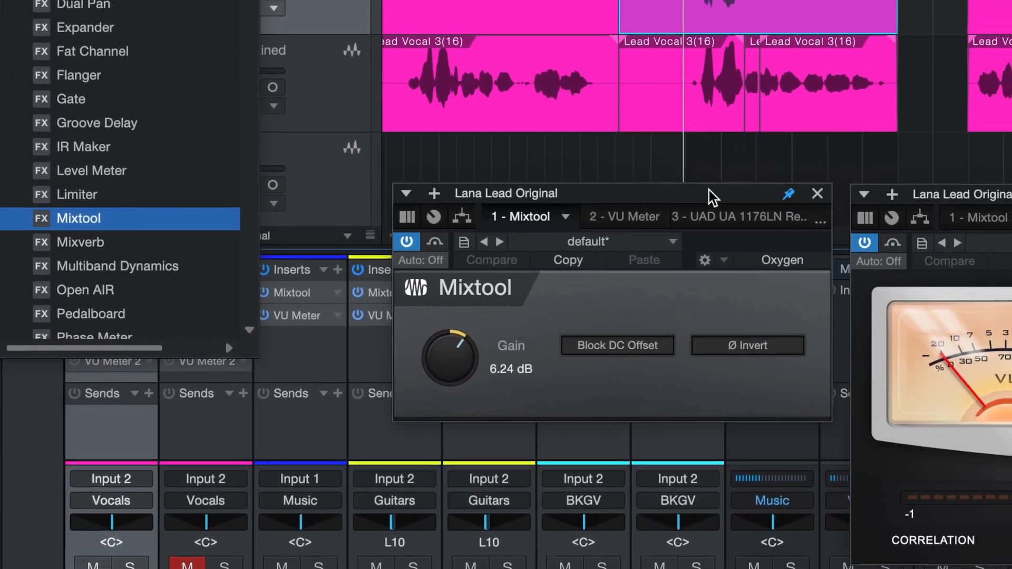
click(728, 129)
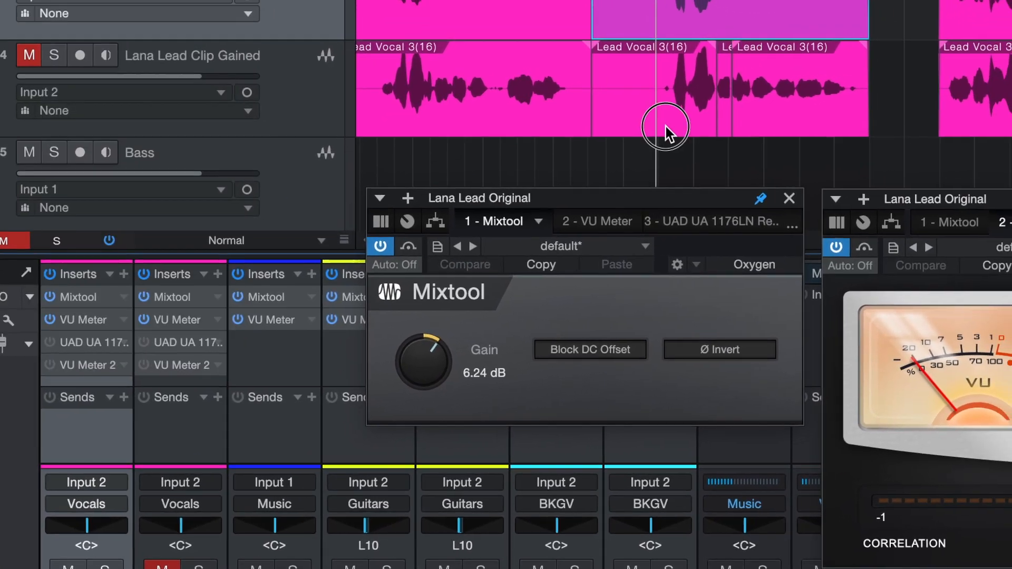
Place the Mixtool and VU Meter windows side by side just below the original lead vocal track.
click(705, 189)
drag(622, 207, 599, 74)
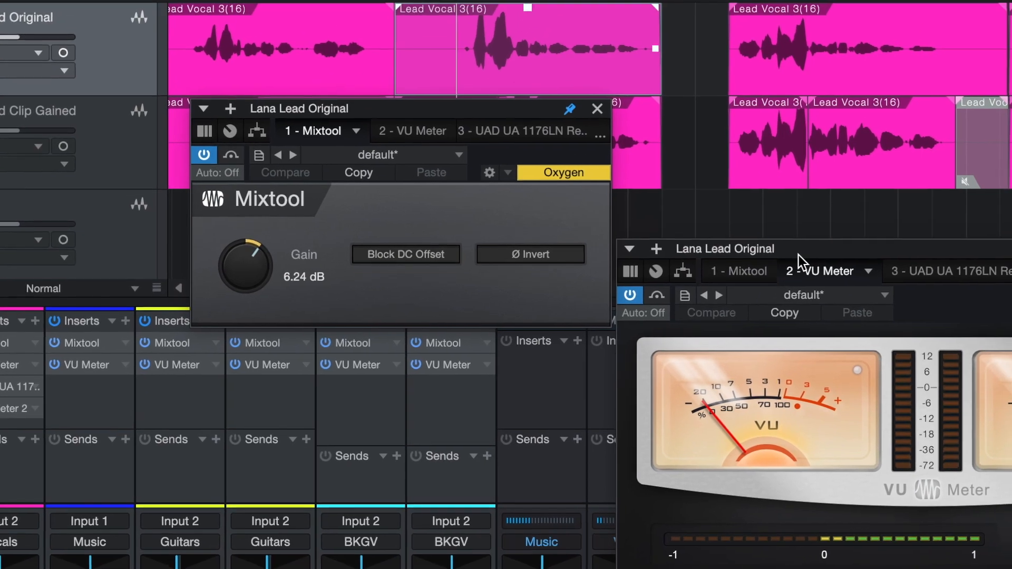
drag(809, 217, 807, 125)
drag(787, 179, 788, 131)
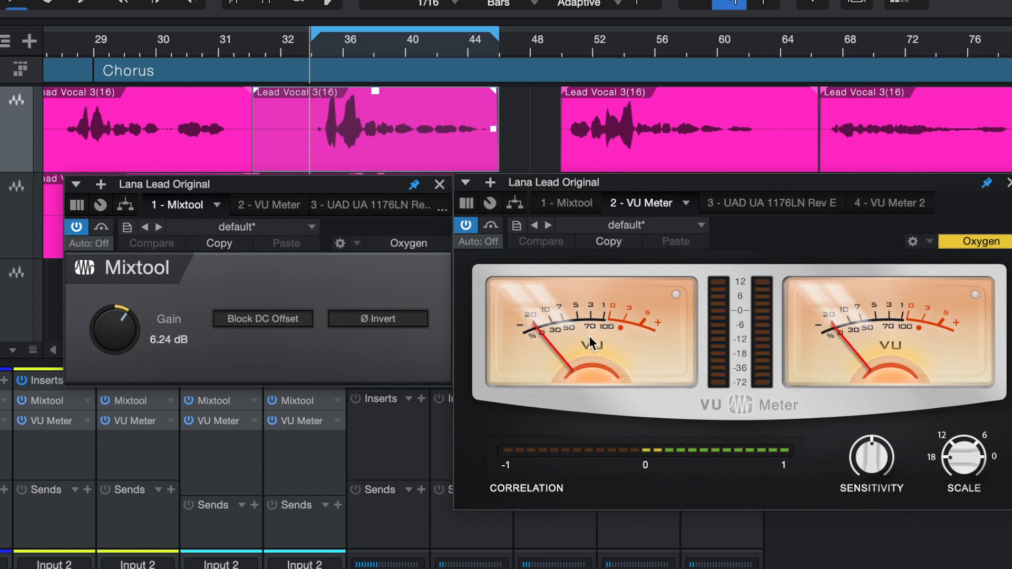
Bypass Mixtool on the original lead vocal and play the chorus from bar 34 to check the VU Meter.
click(76, 227)
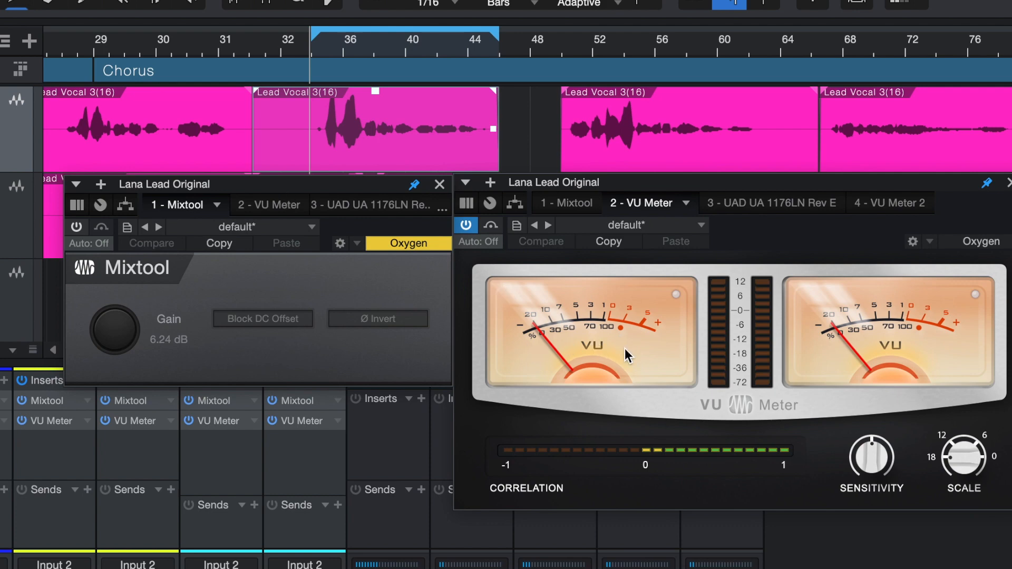
click(311, 48)
key(space)
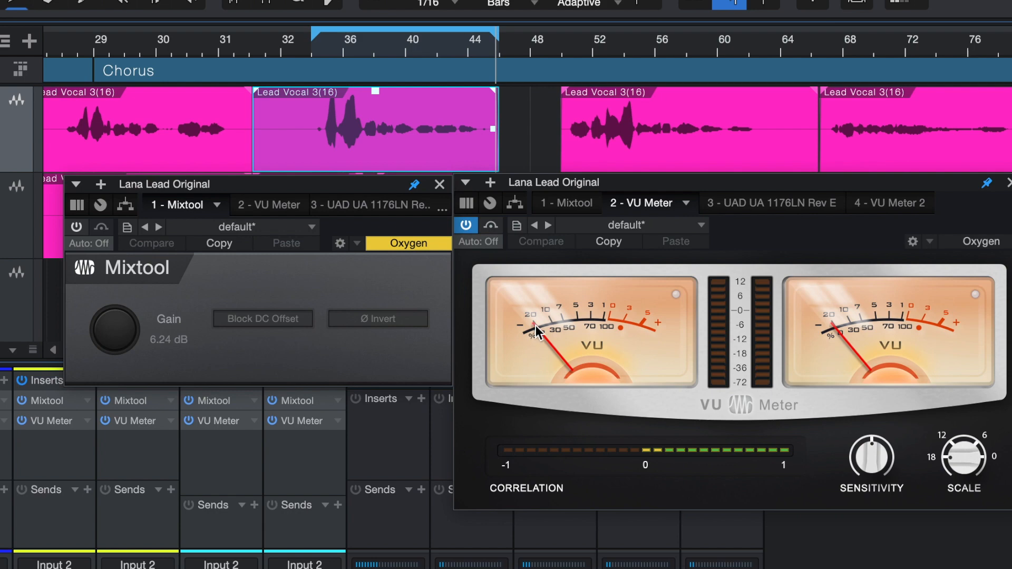
click(305, 44)
key(space)
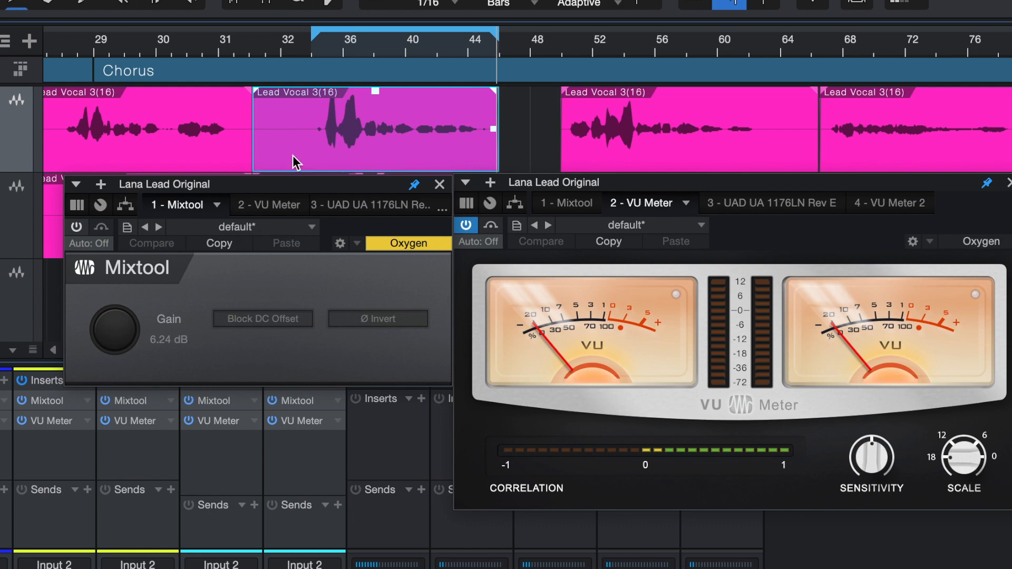
Turn Mixtool back on and play the lead vocal from bar 34 to check its level with the gain applied.
click(76, 228)
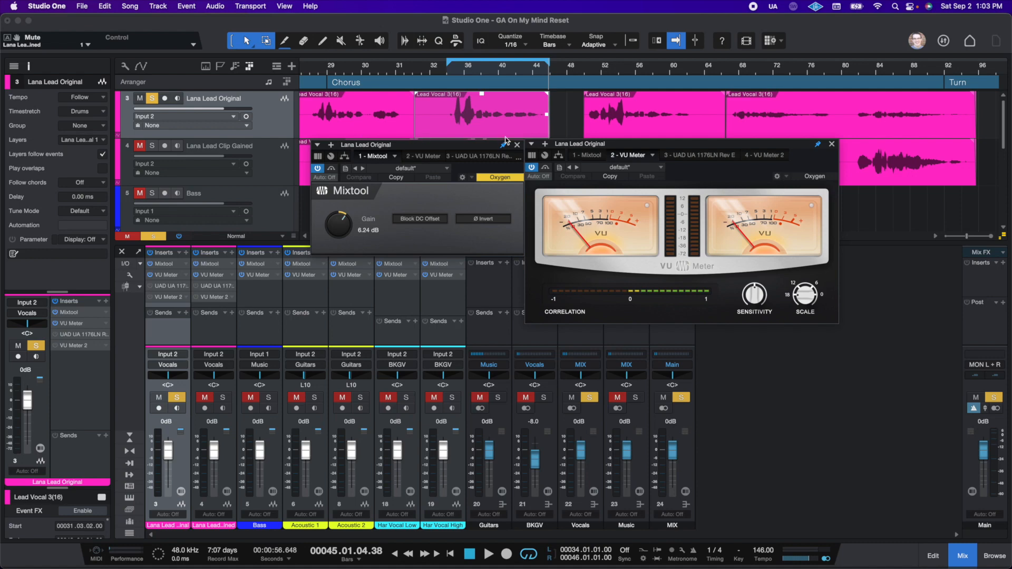
click(446, 72)
key(space)
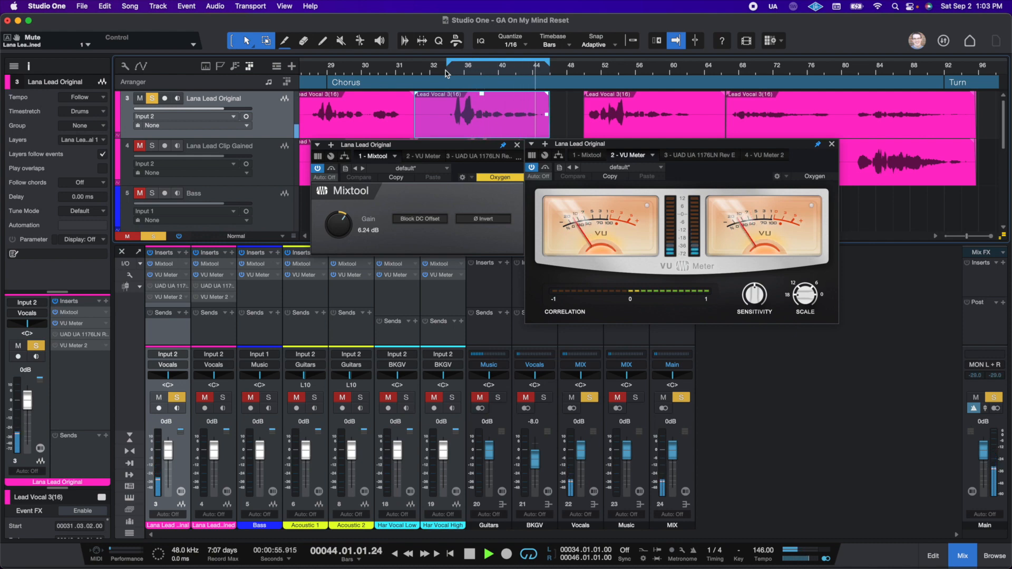
key(space)
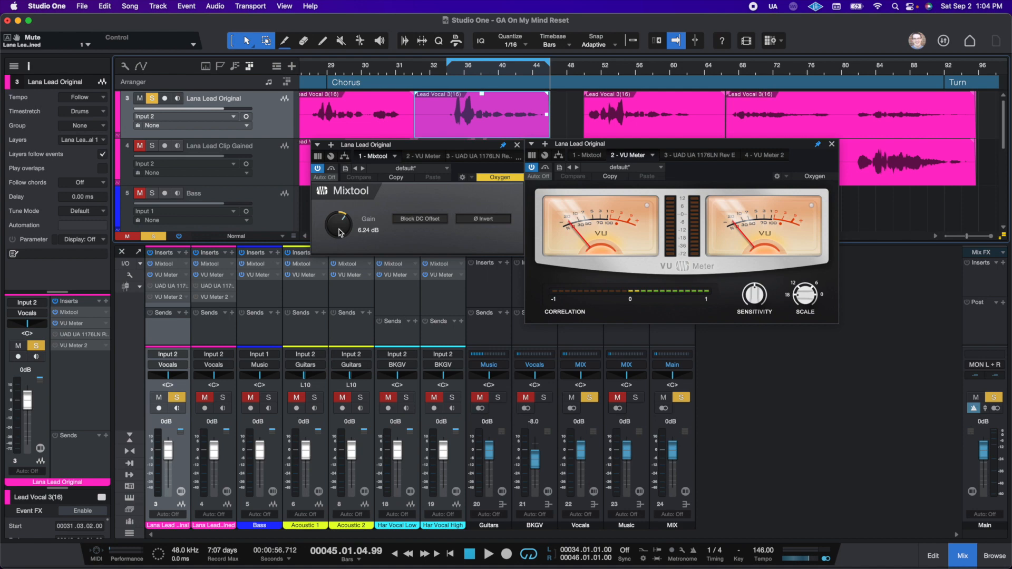
Move the VU Meter and Mixtool windows down over the mixer so both lead vocal tracks are uncovered.
scroll(384, 101, left, 10)
scroll(384, 101, right, 15)
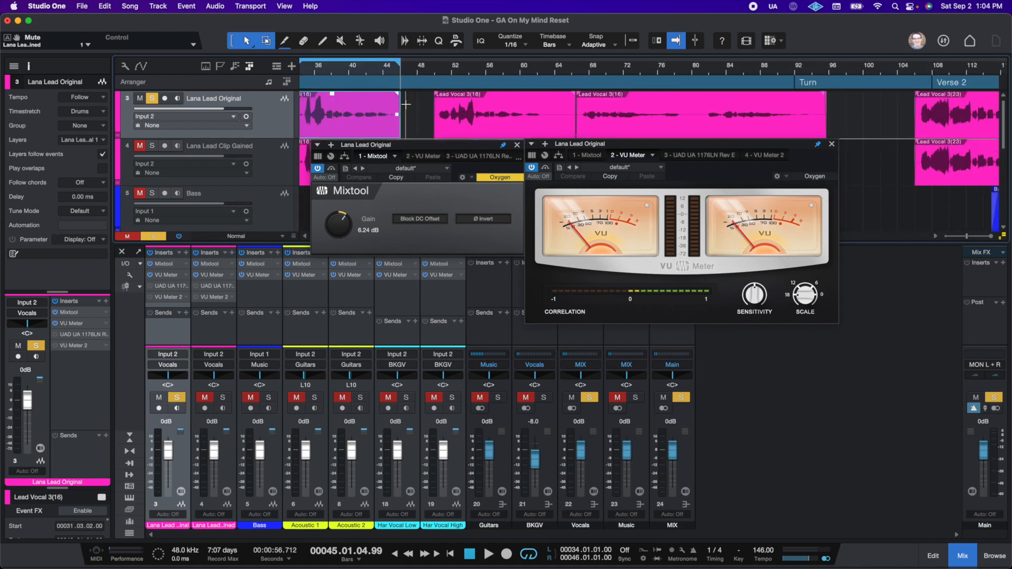
scroll(558, 120, left, 10)
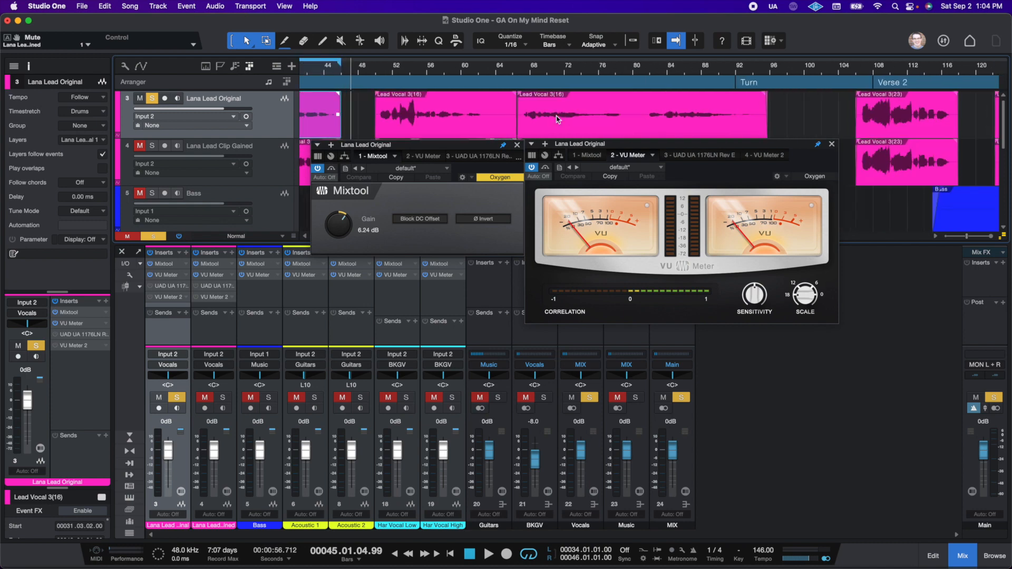
scroll(557, 119, left, 3)
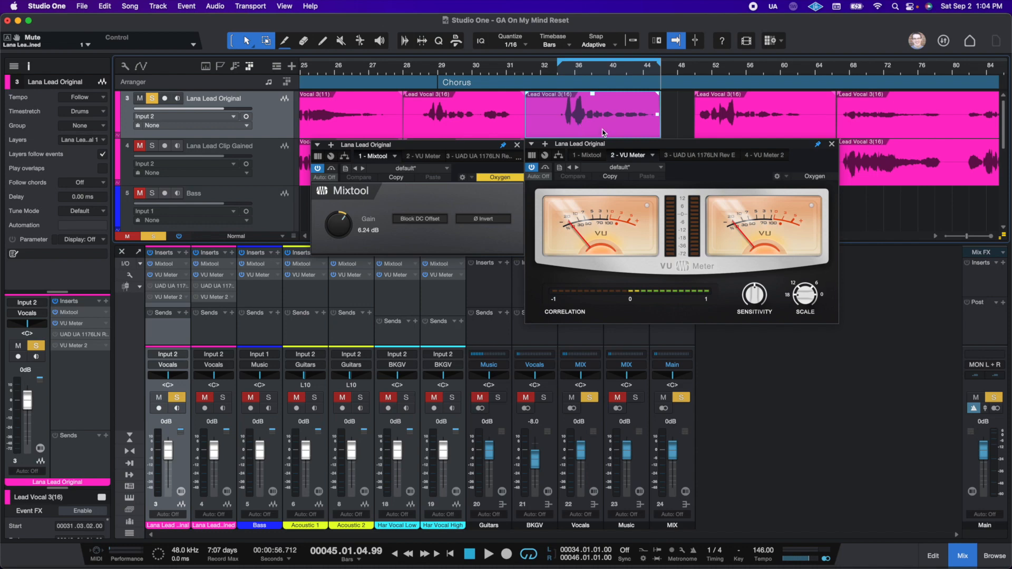
drag(777, 146, 813, 278)
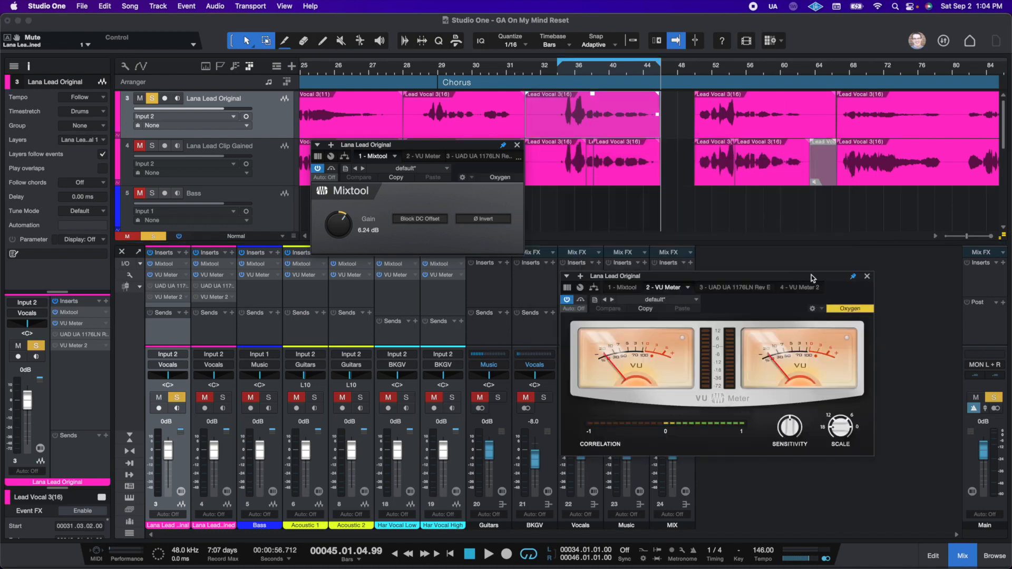
drag(438, 156, 468, 273)
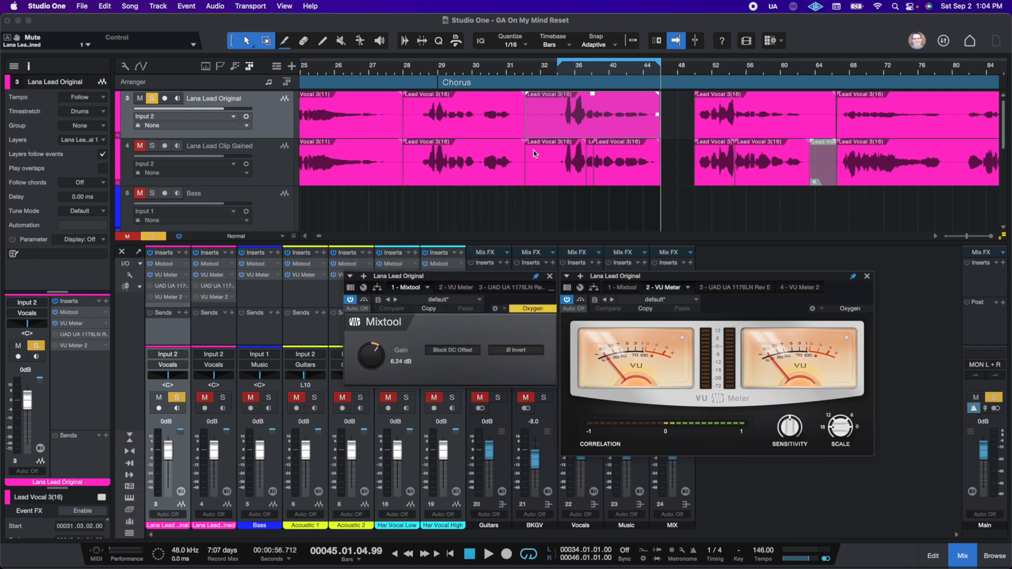
Examine the separate Lead Vocal clips from bar 37 onward on the clip-gained track.
drag(595, 69, 553, 103)
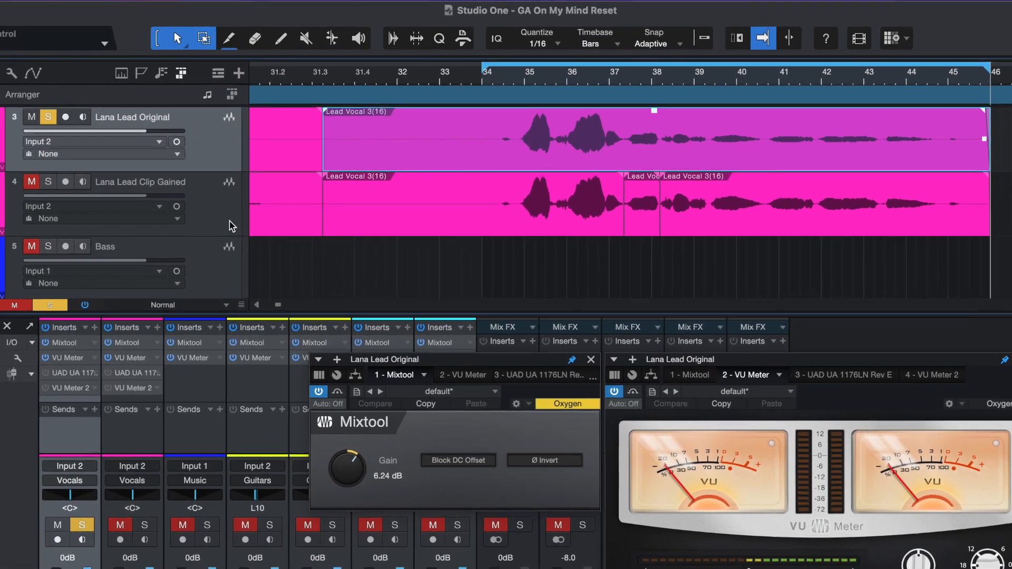
click(242, 201)
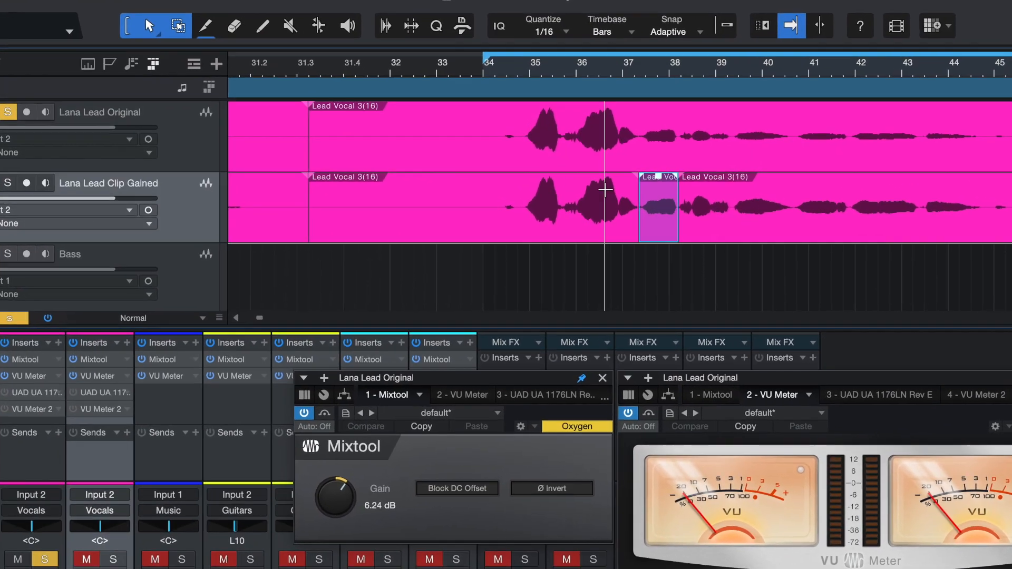
click(763, 228)
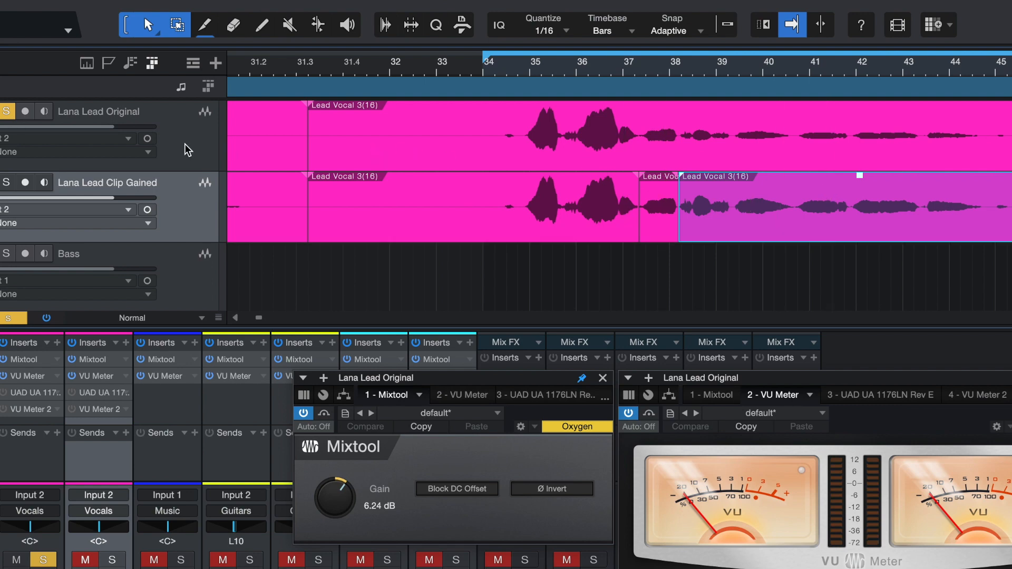
Select the chorus clip on the original lead vocal track and listen to it from bar 34.
click(203, 143)
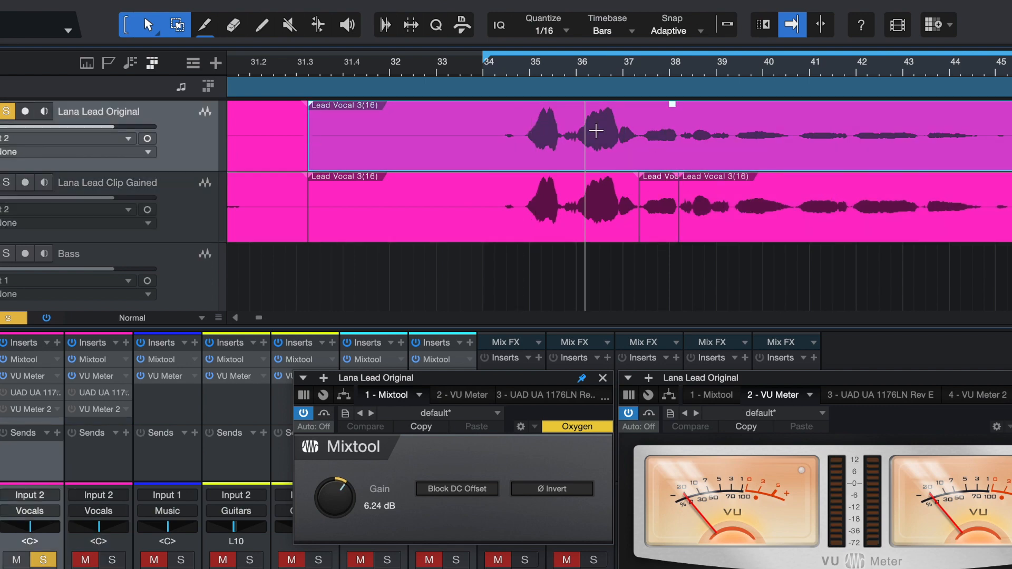
click(485, 74)
key(space)
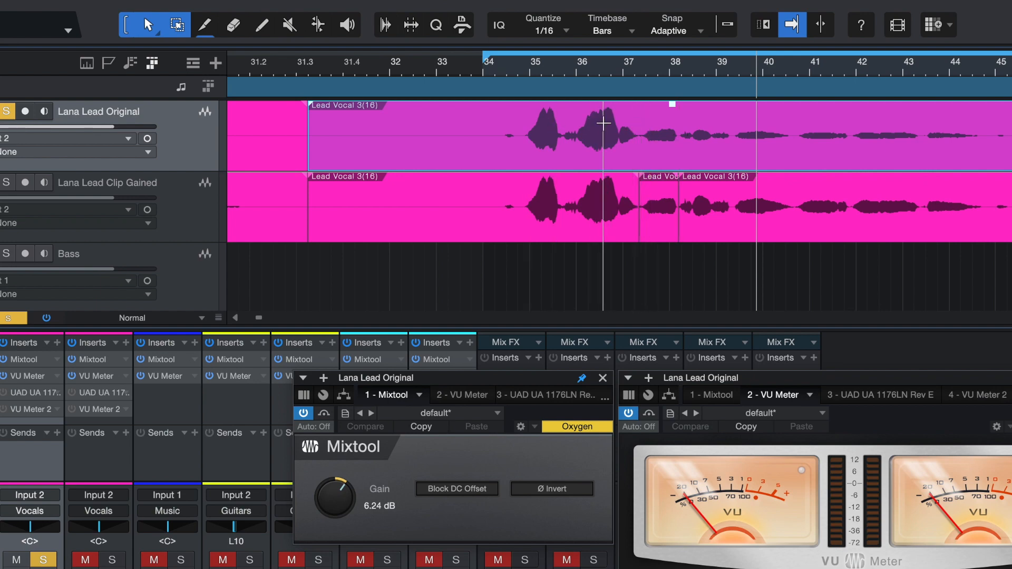
Split the phrase from just after bar 37 to just after bar 38 into its own clip on the original lead vocal track.
key(2)
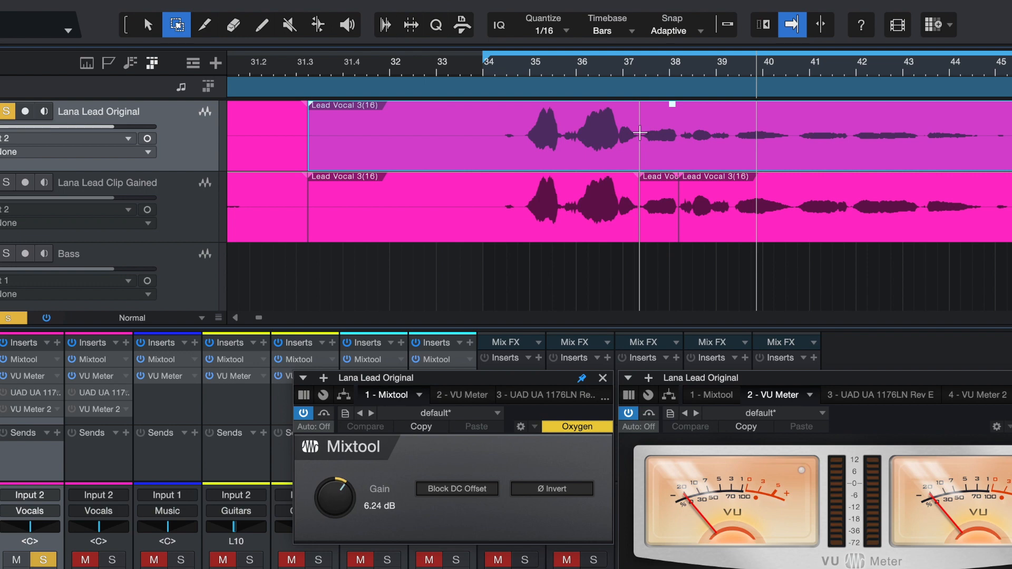
drag(640, 133, 679, 136)
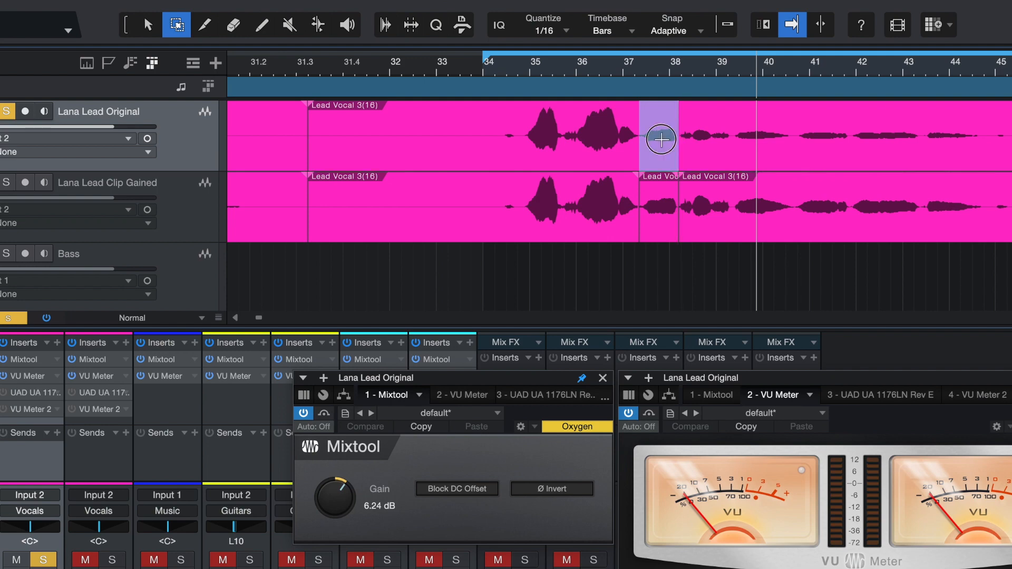
click(662, 139)
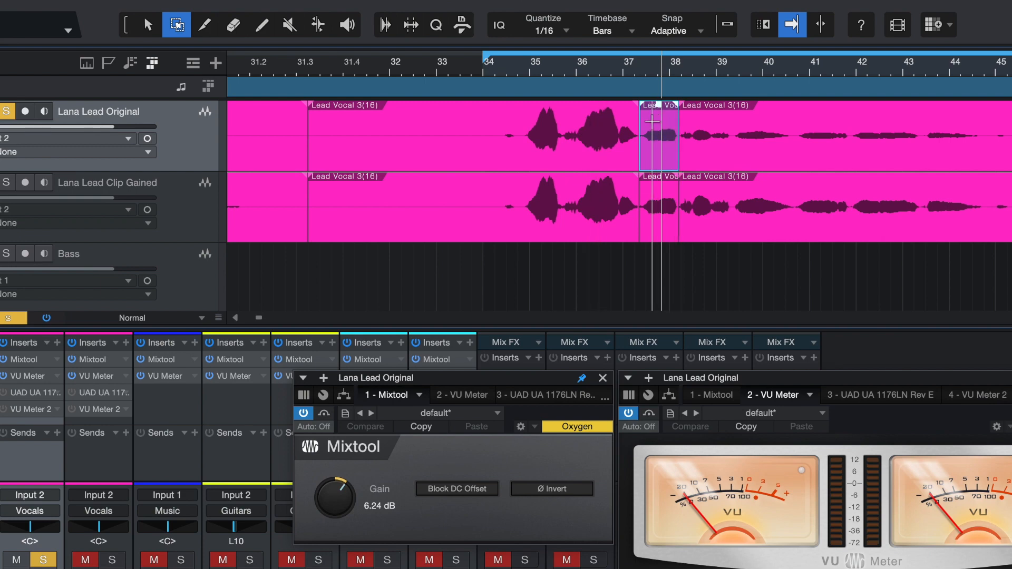
Raise the split phrase's clip gain by about 4.5 dB and play the vocal from bar 34 to check it.
key(1)
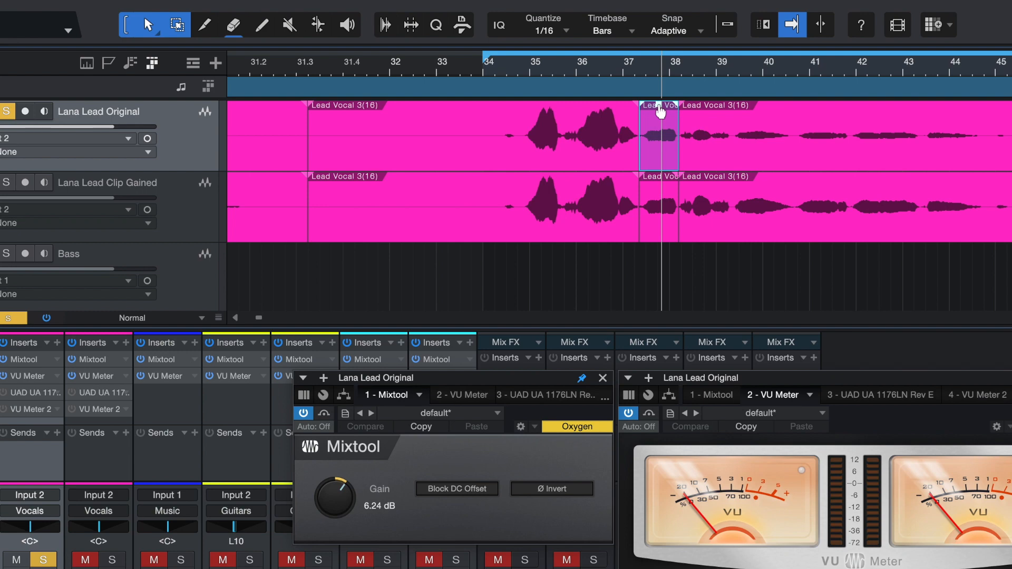
click(661, 111)
drag(660, 110, 660, 103)
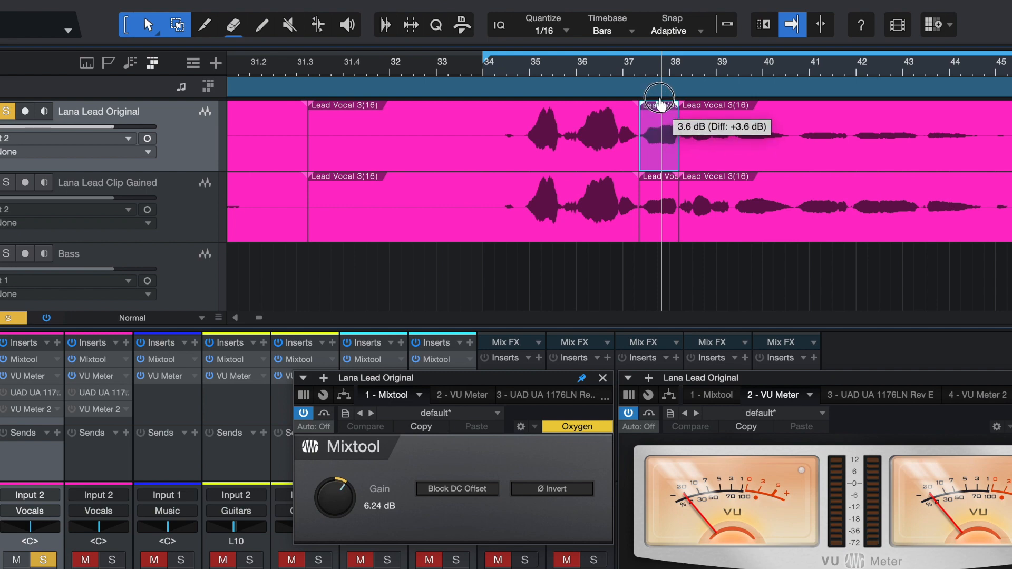
drag(660, 104, 660, 105)
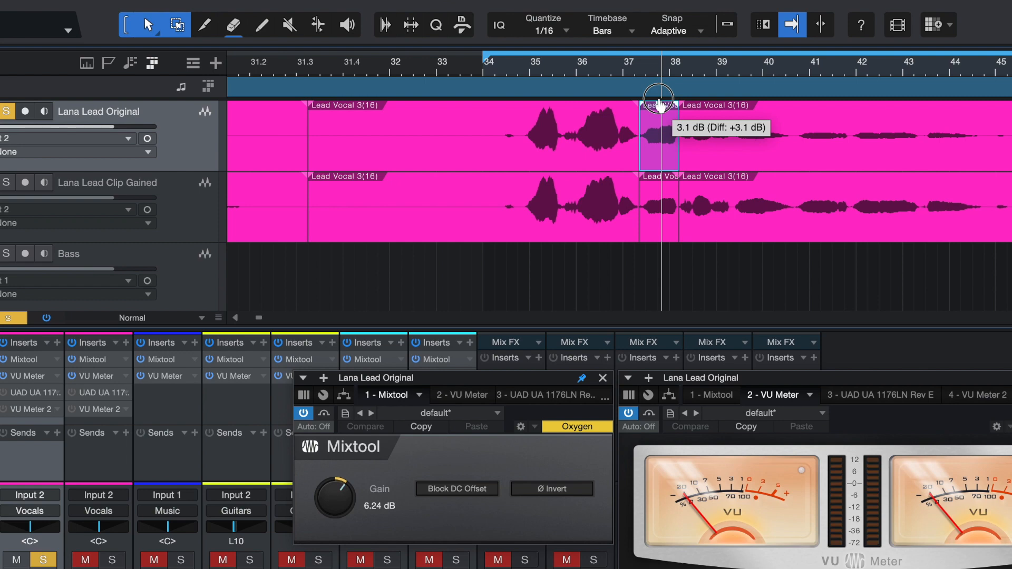
drag(660, 103, 661, 101)
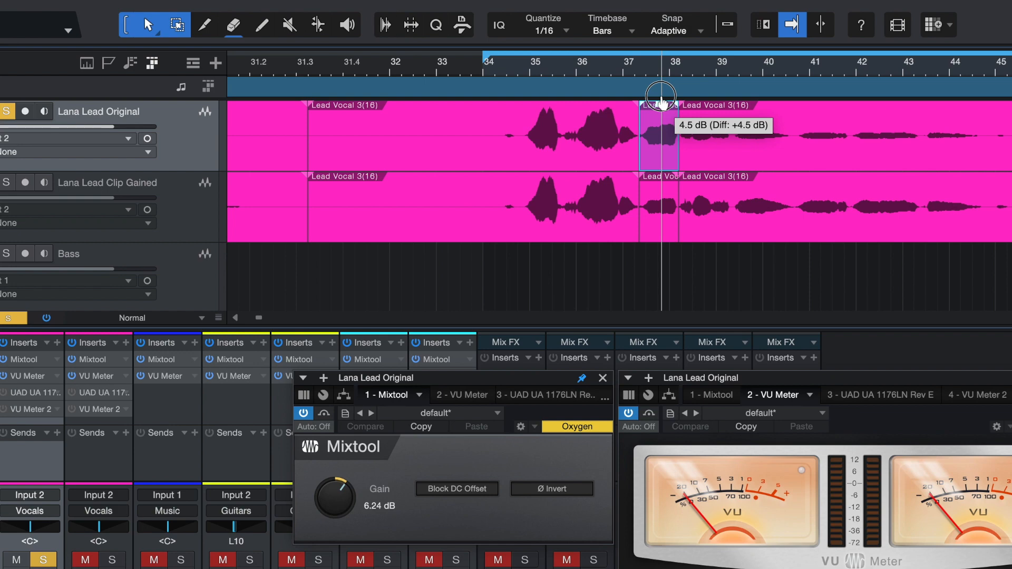
drag(661, 99, 661, 99)
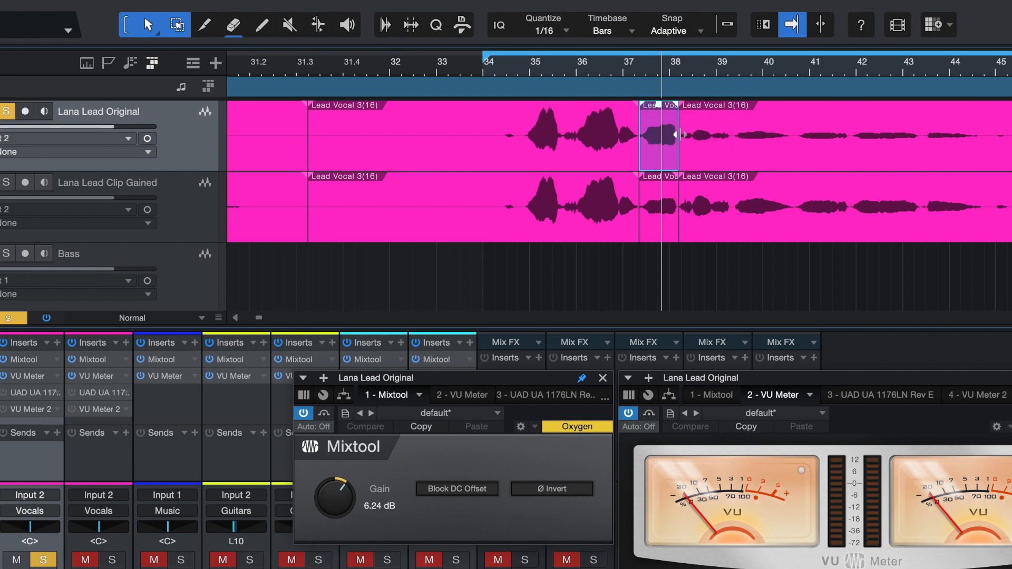
click(486, 72)
key(space)
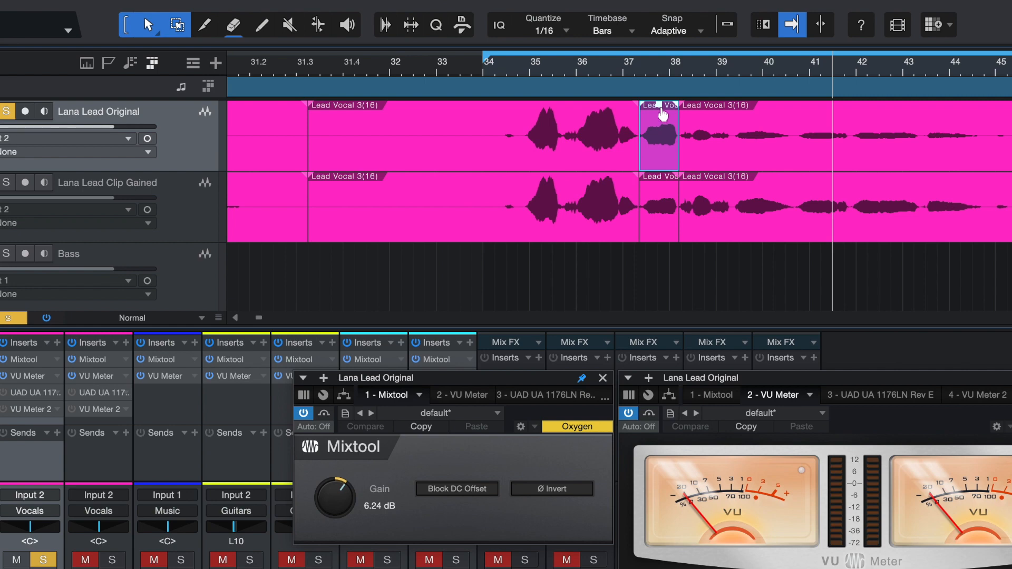
Try a clip gain of 9.9 dB on the split phrase while playing from bar 34, and lower the gain again.
drag(660, 104, 660, 100)
click(486, 77)
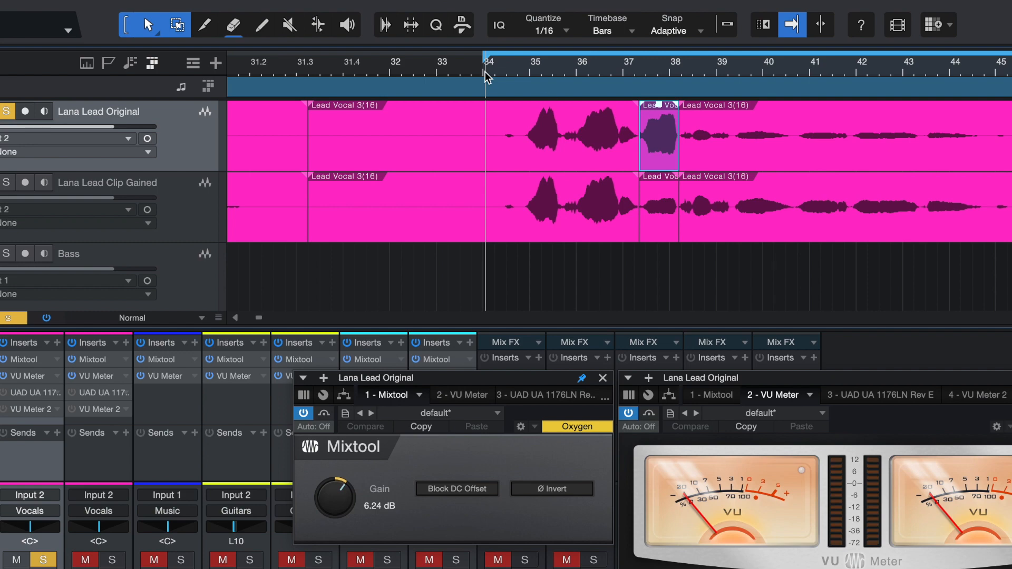
key(space)
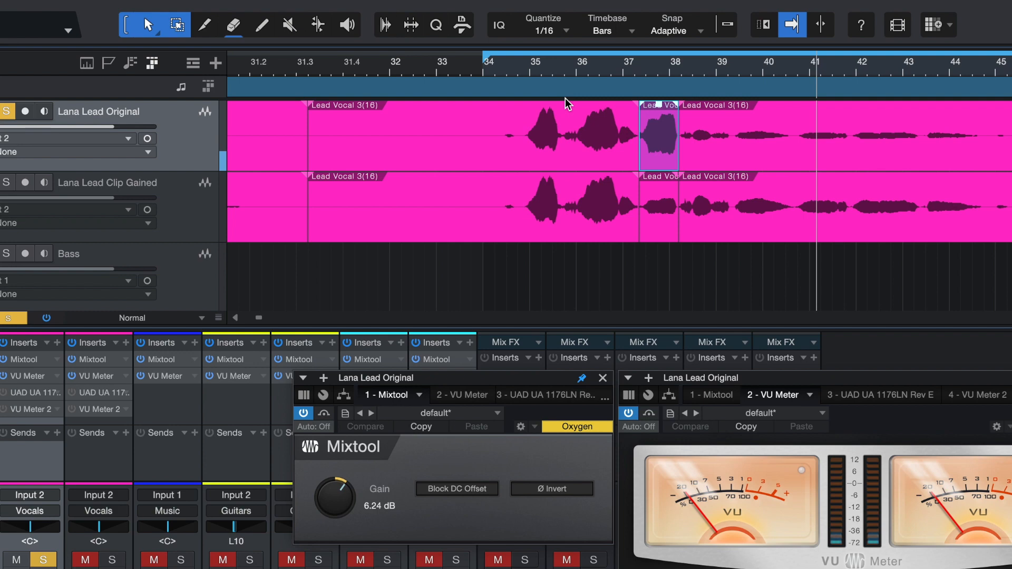
click(659, 105)
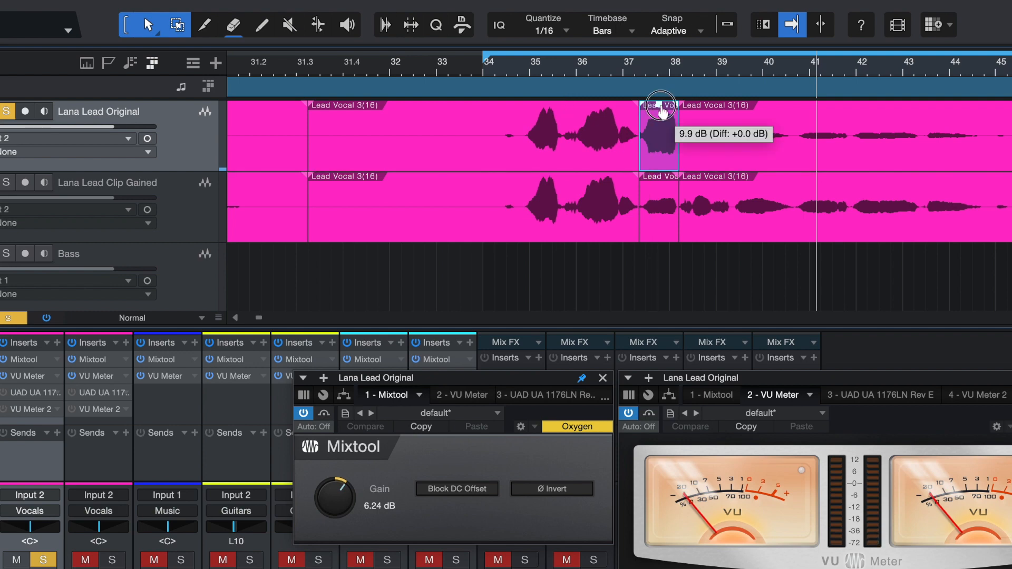
drag(662, 111, 659, 122)
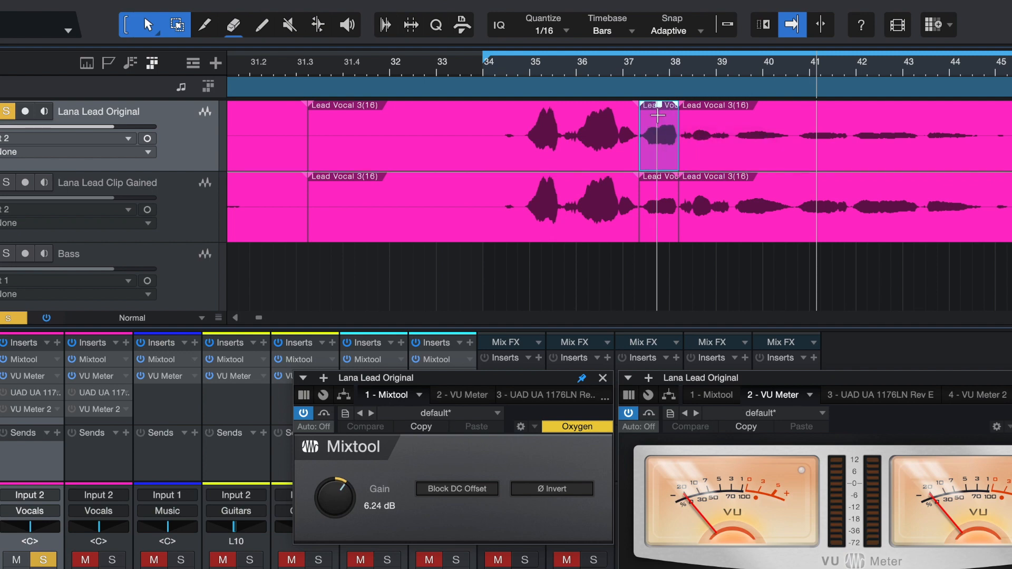
Raise the clip gain of the remaining original vocal clip from just after bar 38 and play from bar 34 to check it.
click(802, 158)
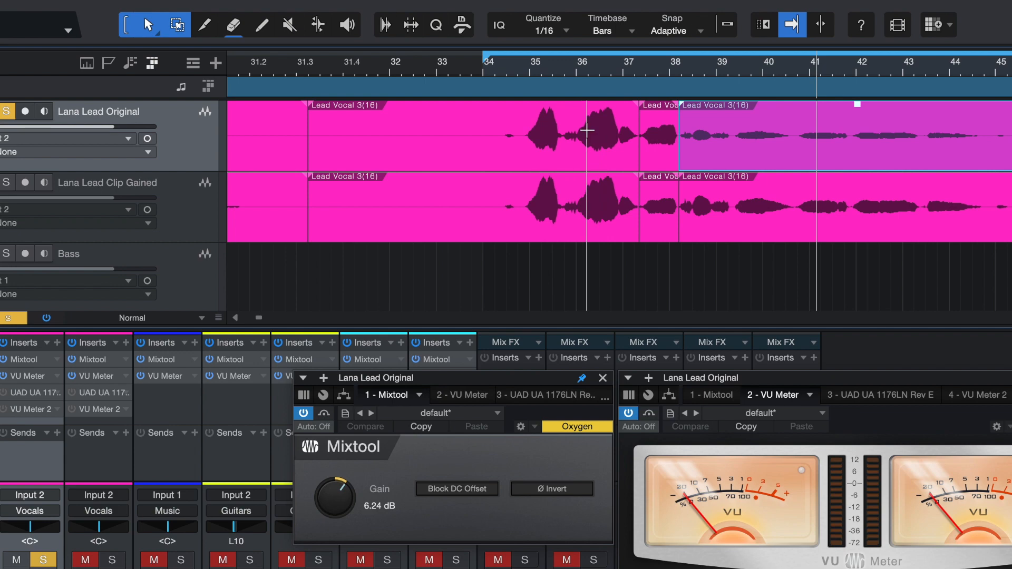
drag(858, 105, 857, 101)
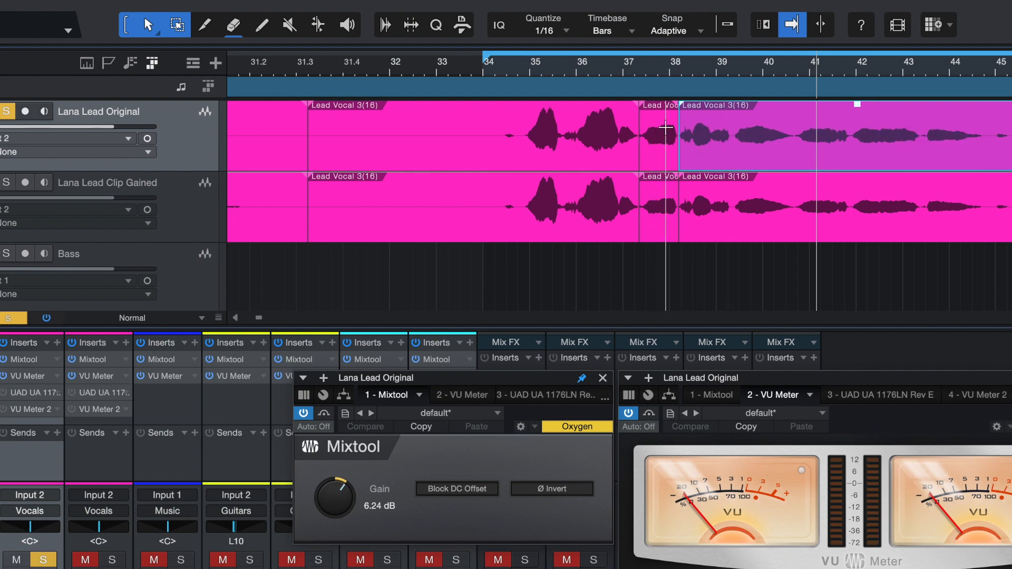
click(489, 68)
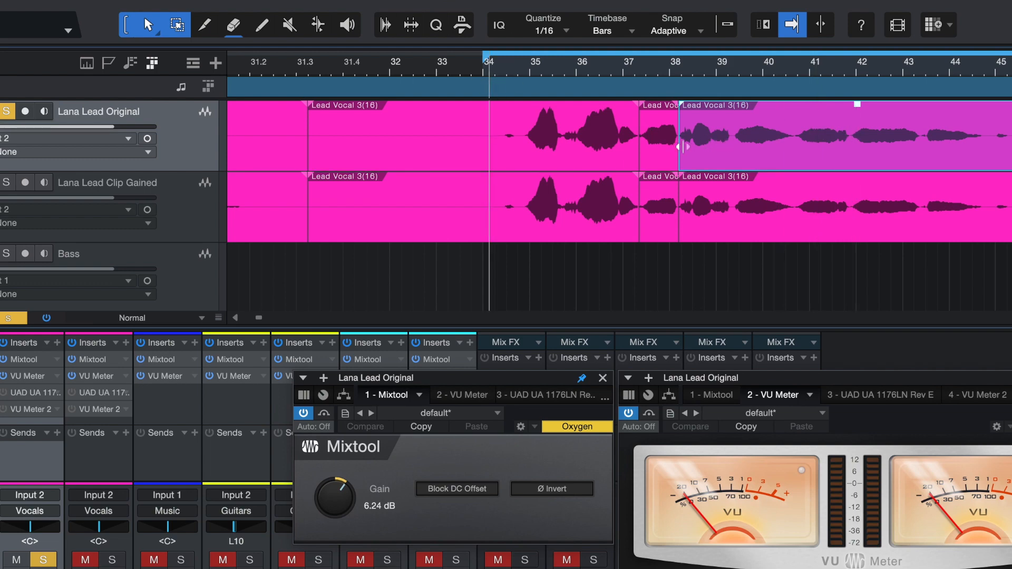
key(space)
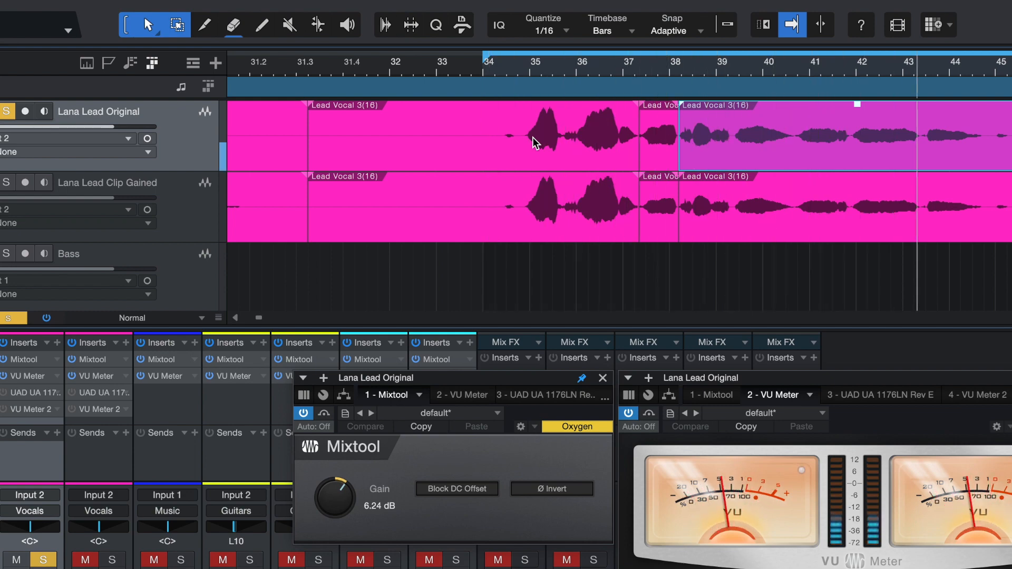
key(space)
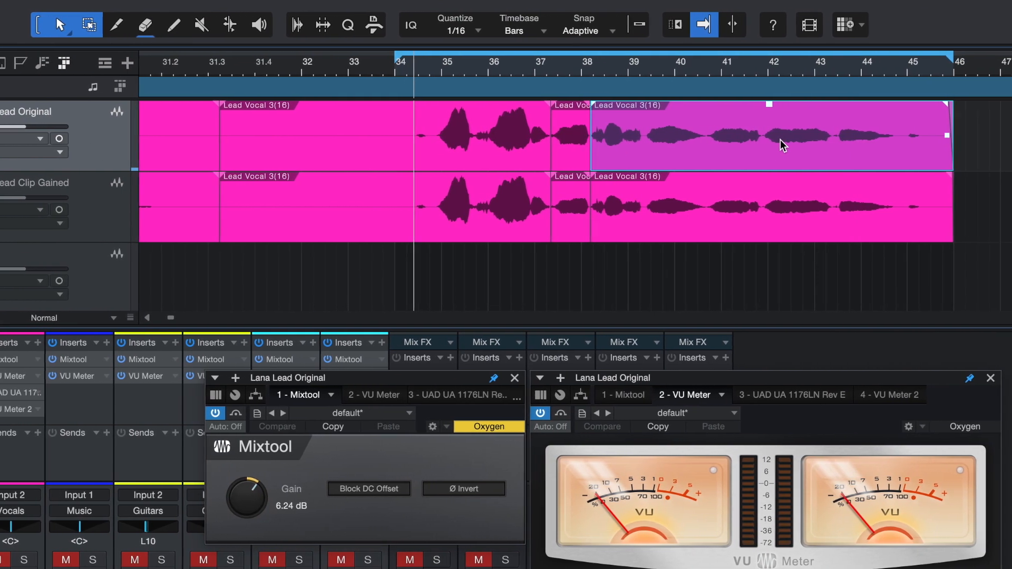
Split the original vocal clip just before bar 42 and raise the clip gain of the part after the cut.
key(3)
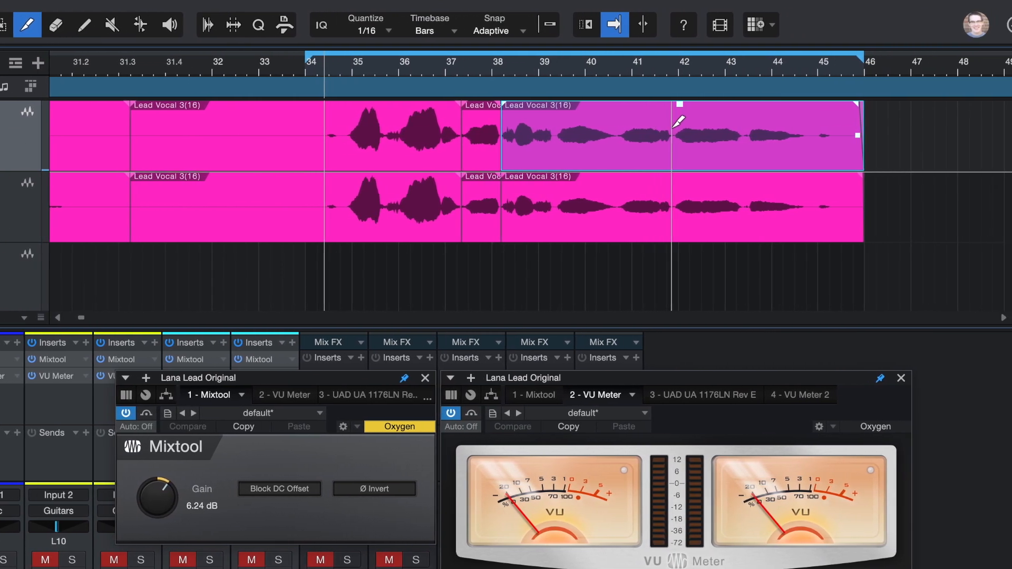
click(675, 126)
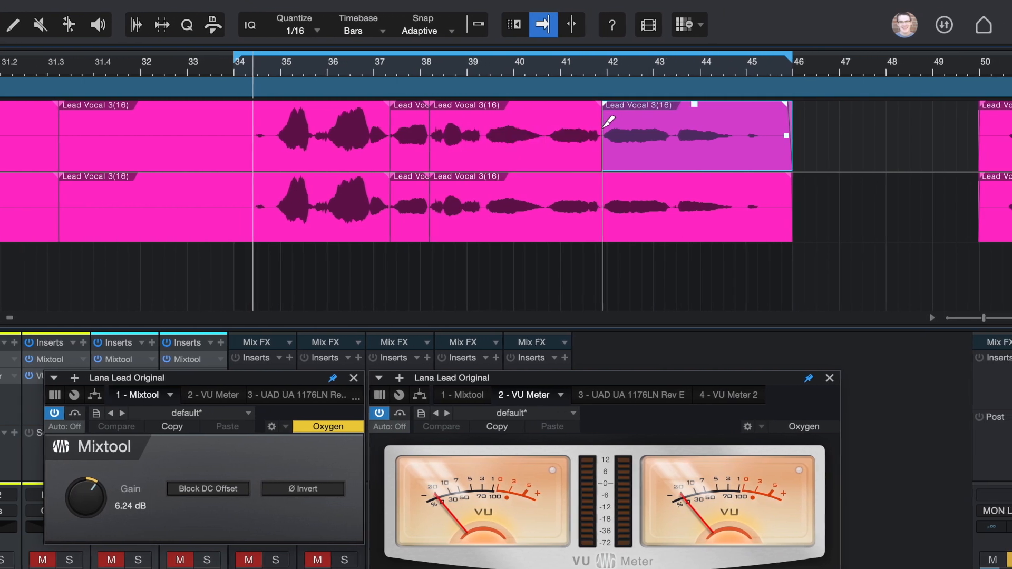
key(1)
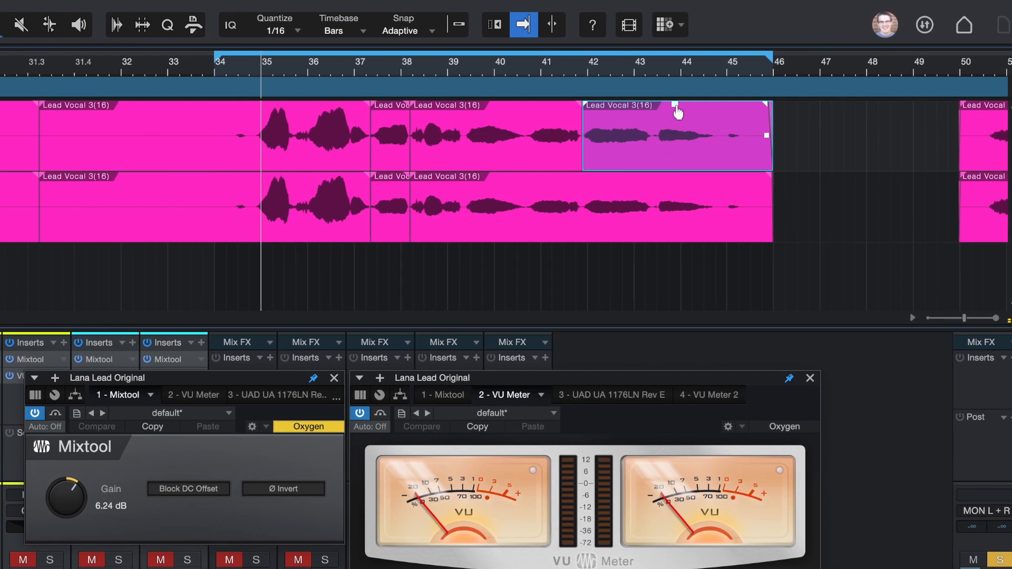
drag(678, 107, 676, 104)
Isolate the phrase from just after bar 43 to just before bar 45 and raise its clip gain.
alt+click(653, 122)
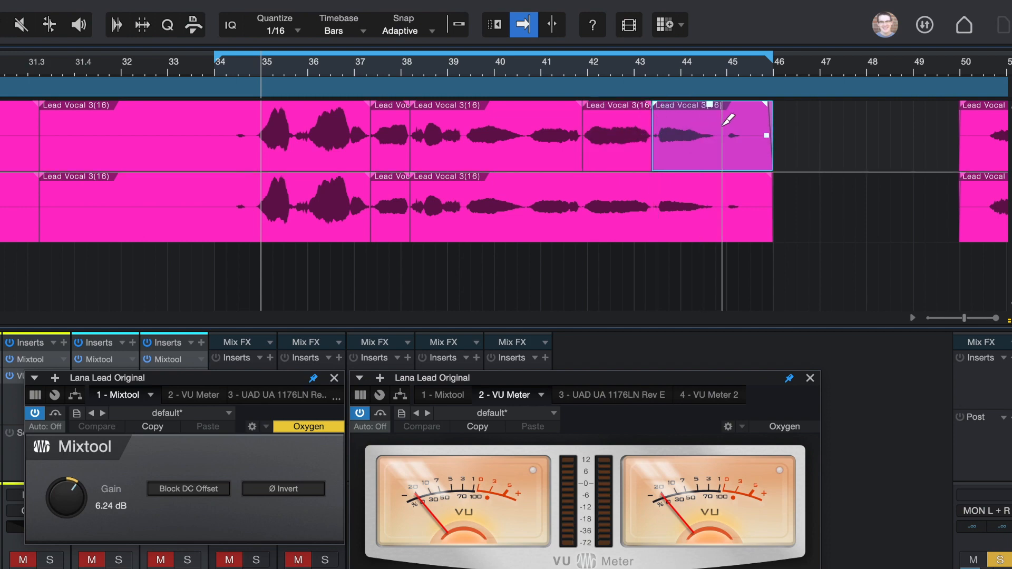
alt+click(718, 121)
drag(686, 106, 692, 106)
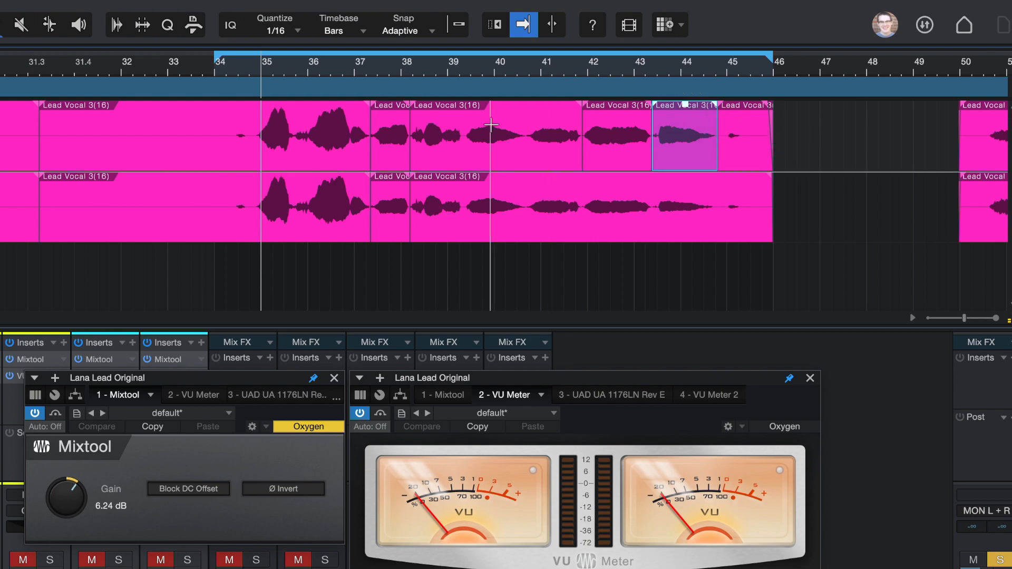
Play the original vocal track from bar 34 to check the adjusted phrases.
click(238, 72)
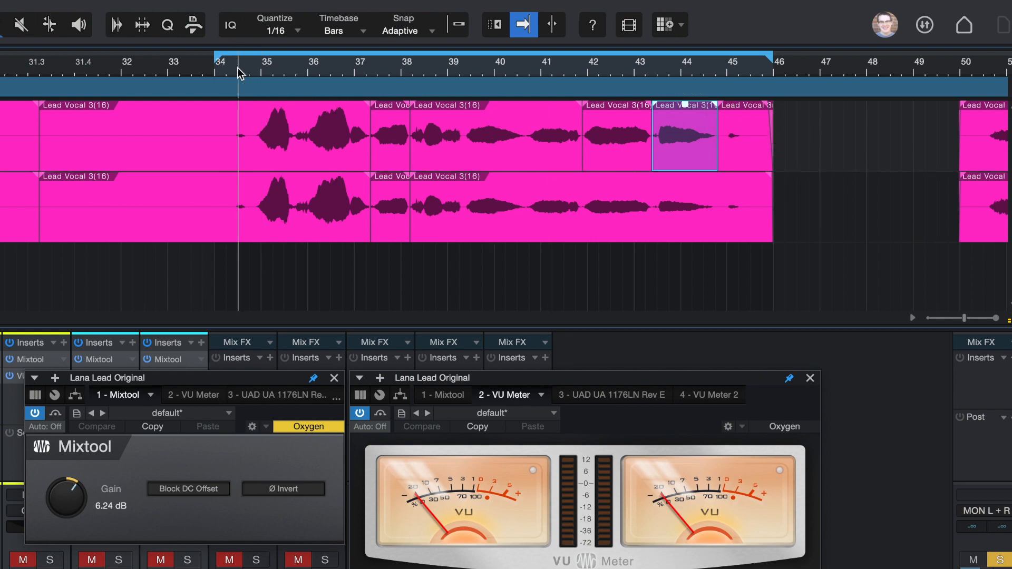
click(222, 73)
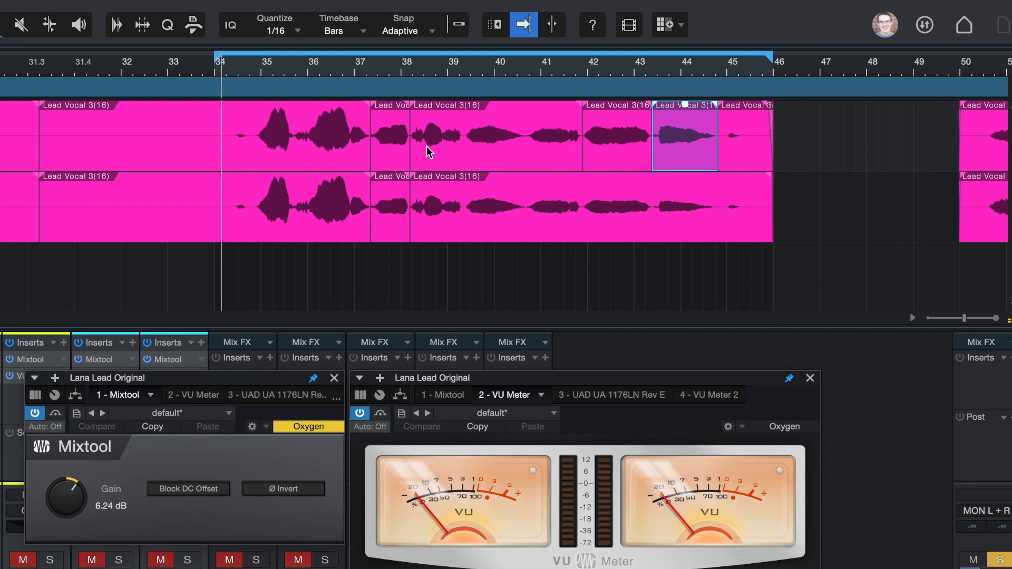
key(space)
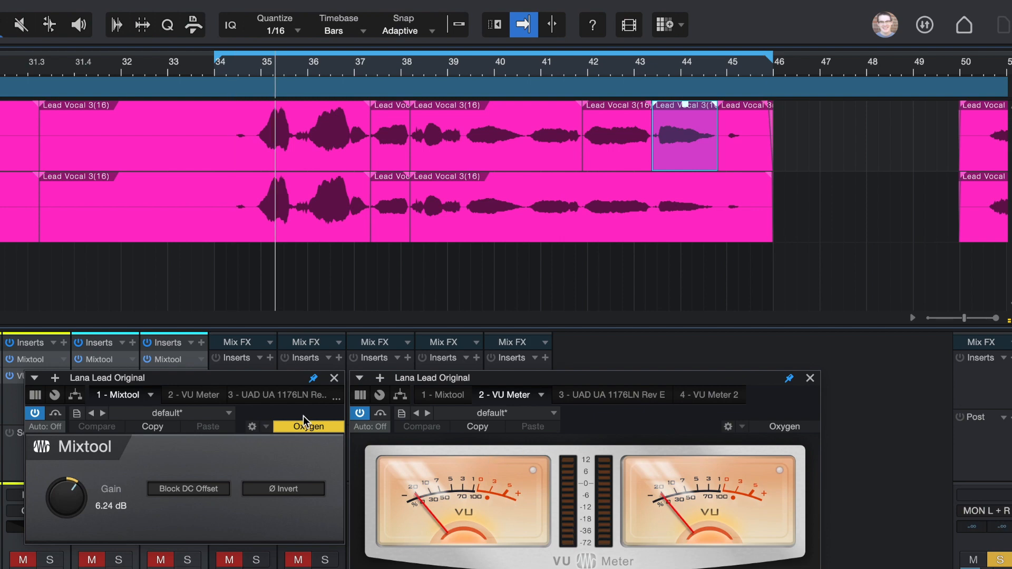
Review the original vocal's Mixtool, VU Meter and UAD UA 1176LN Rev E inserts, leaving the 1176LN shown.
click(284, 395)
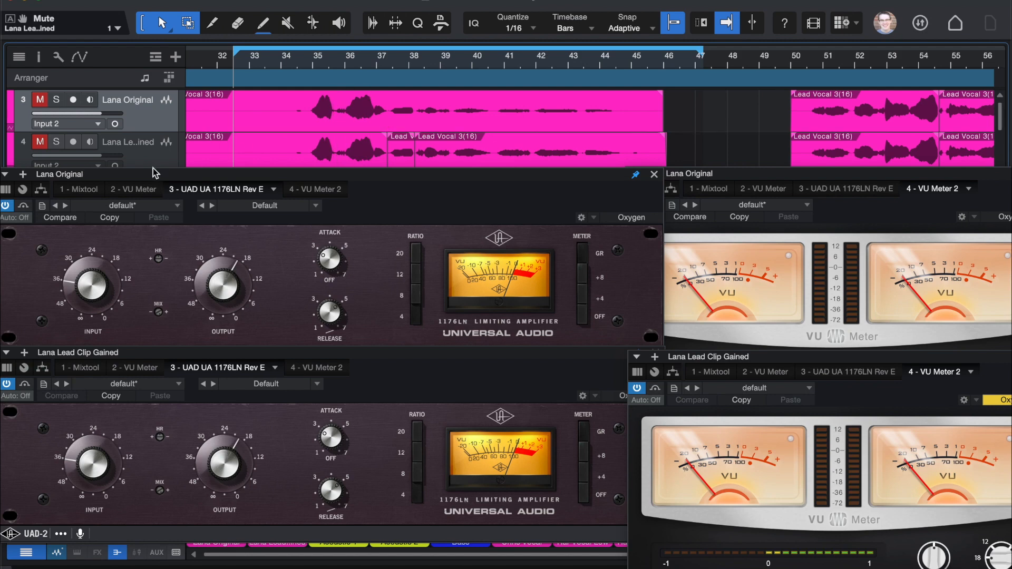
click(78, 190)
click(144, 189)
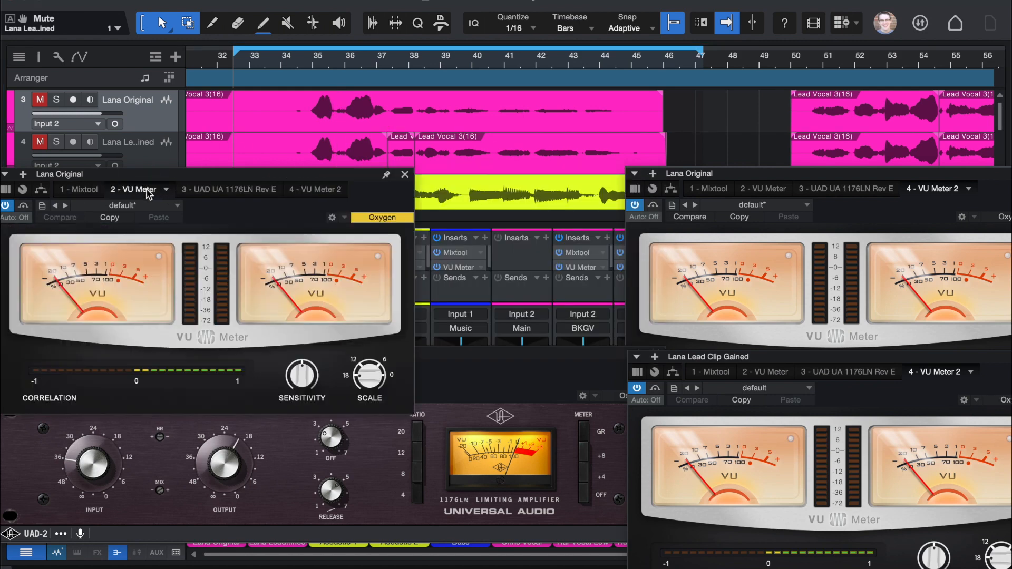
click(237, 190)
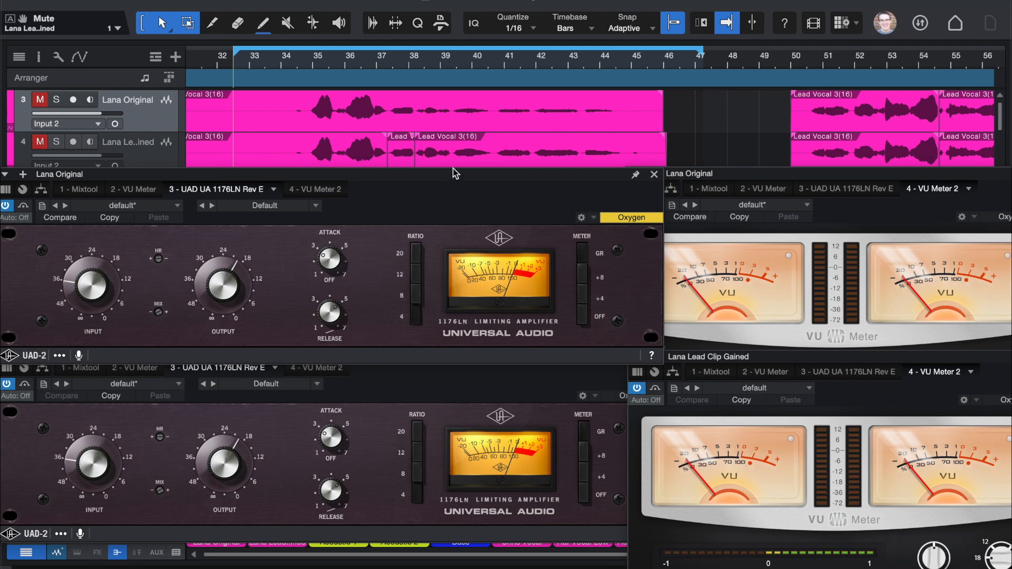
Compare the compressed original and clip-gained vocals from just after bar 32, with only one of the two tracks unmuted at a time.
click(40, 100)
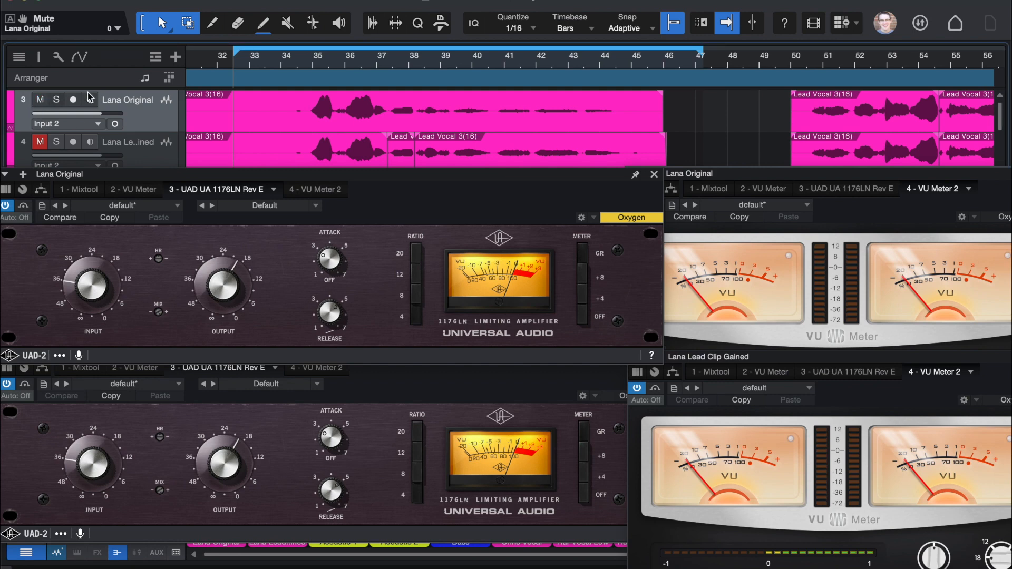
key(space)
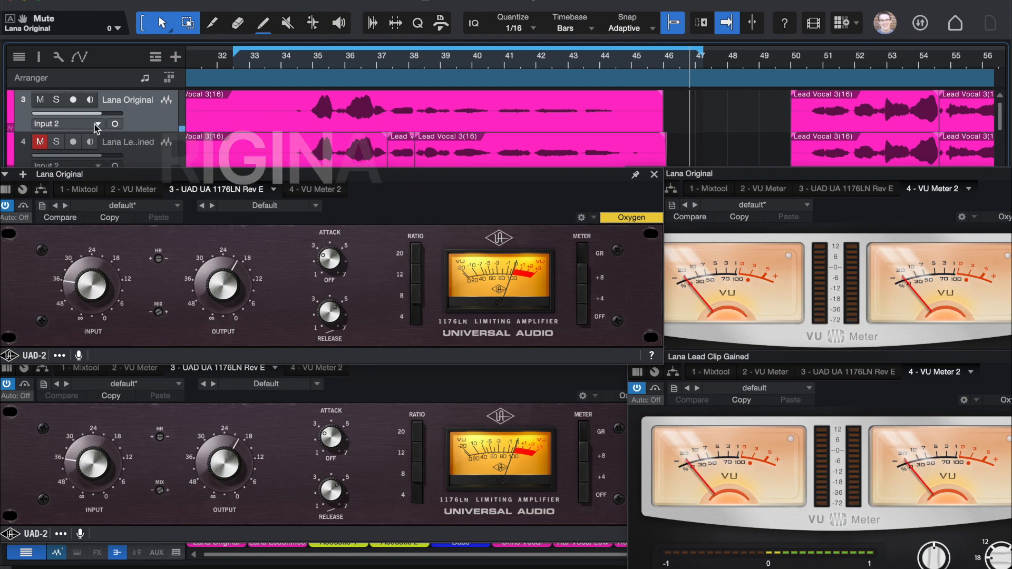
click(40, 143)
click(40, 100)
click(226, 62)
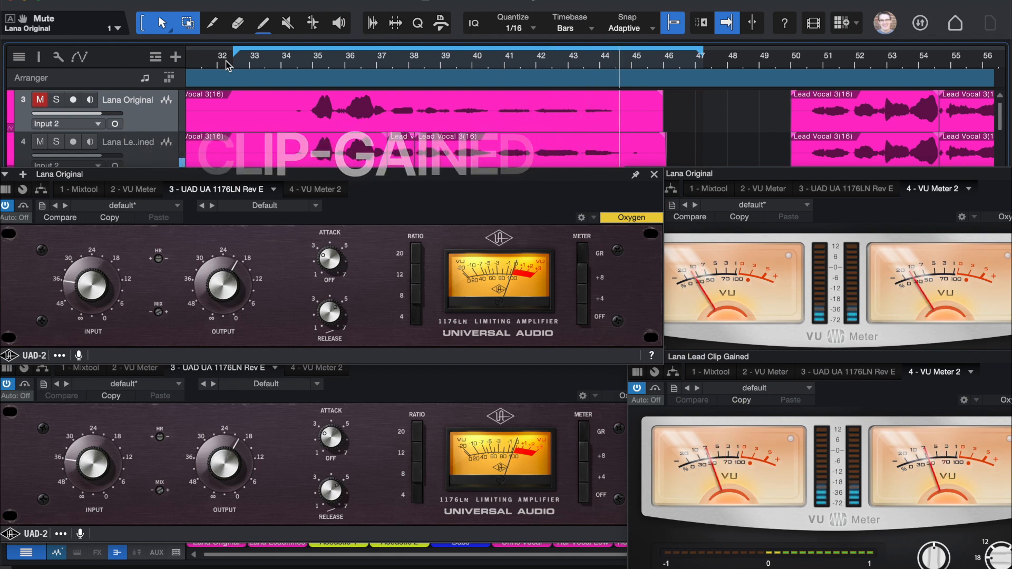
key(space)
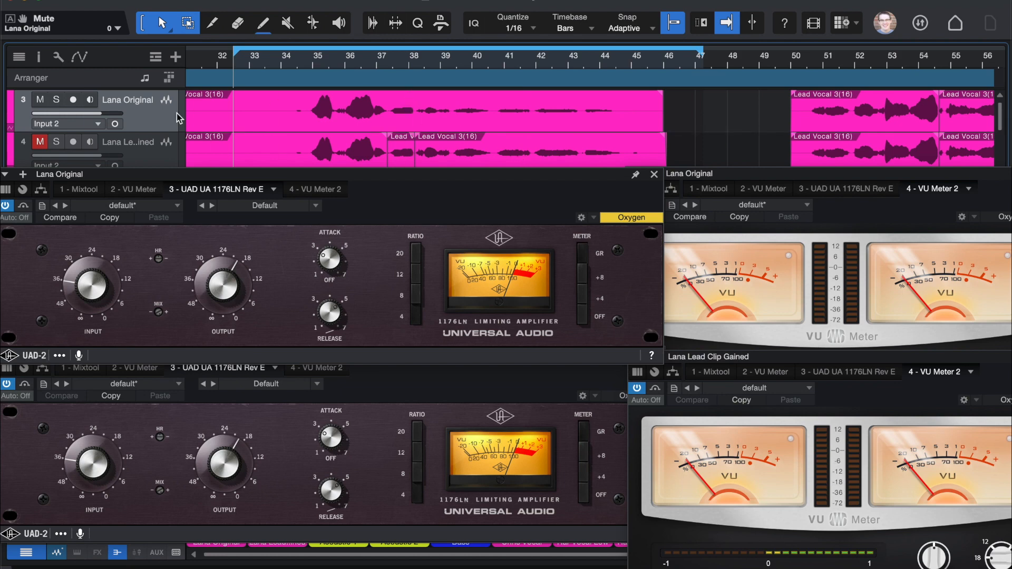
Play the original vocal through its 1176LN again, and swap the mutes to hear the clip-gained vocal.
key(space)
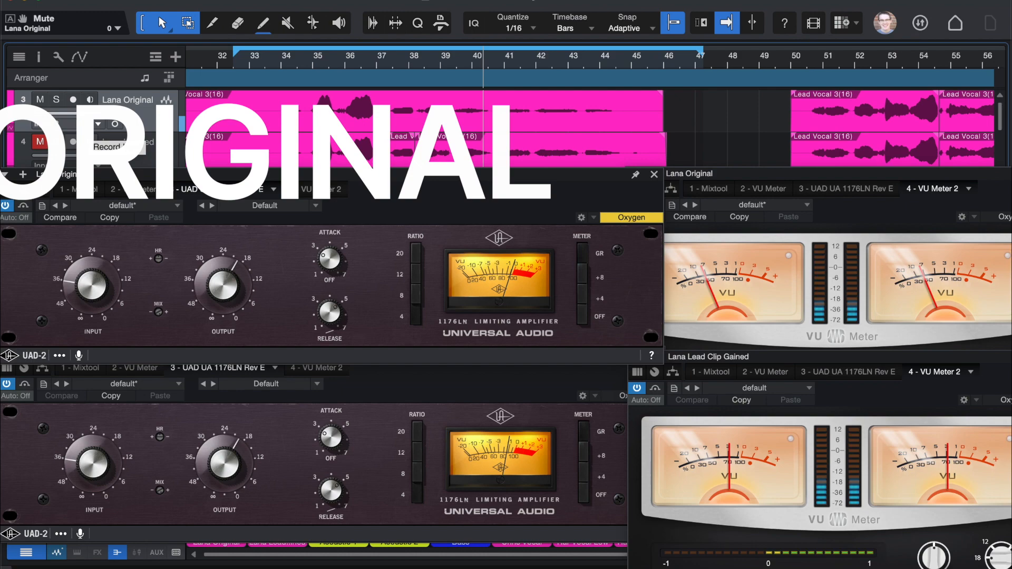
click(40, 100)
click(40, 142)
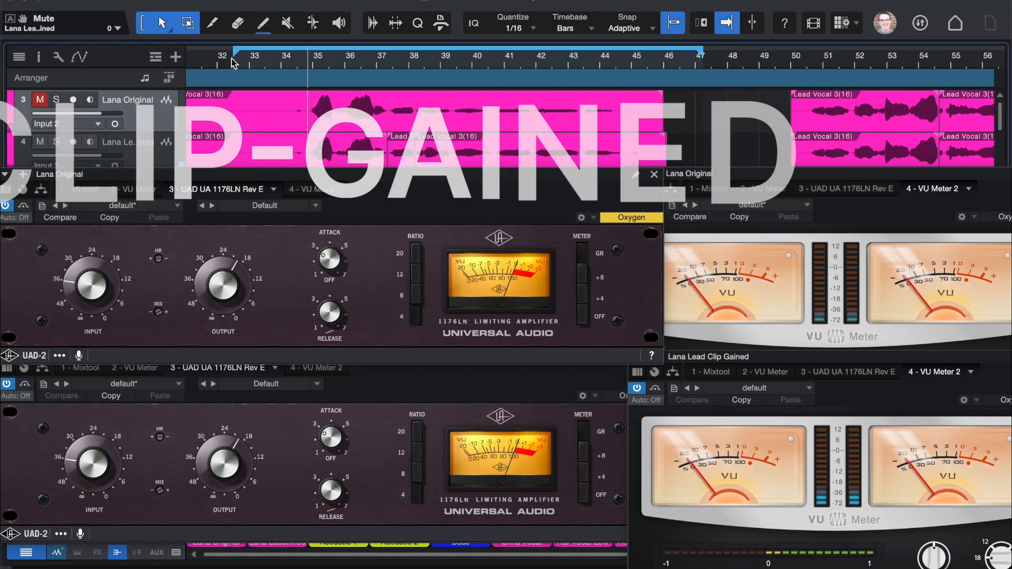